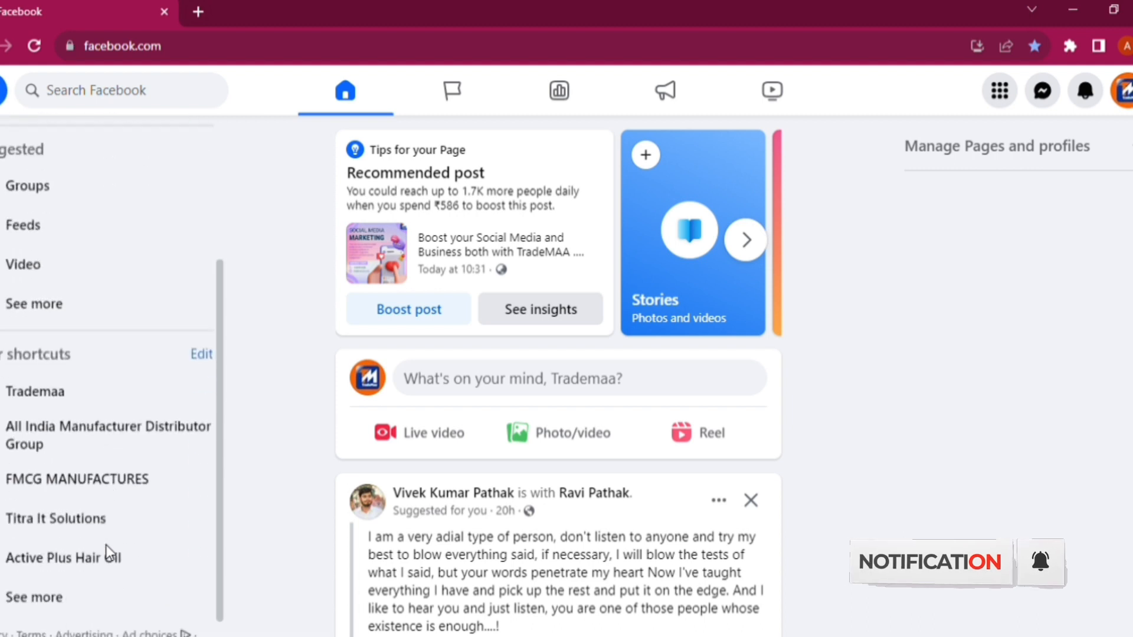
Step: Open the Trademaa Page and view the options for editing its cover photo
scroll(93, 210, "up", 4)
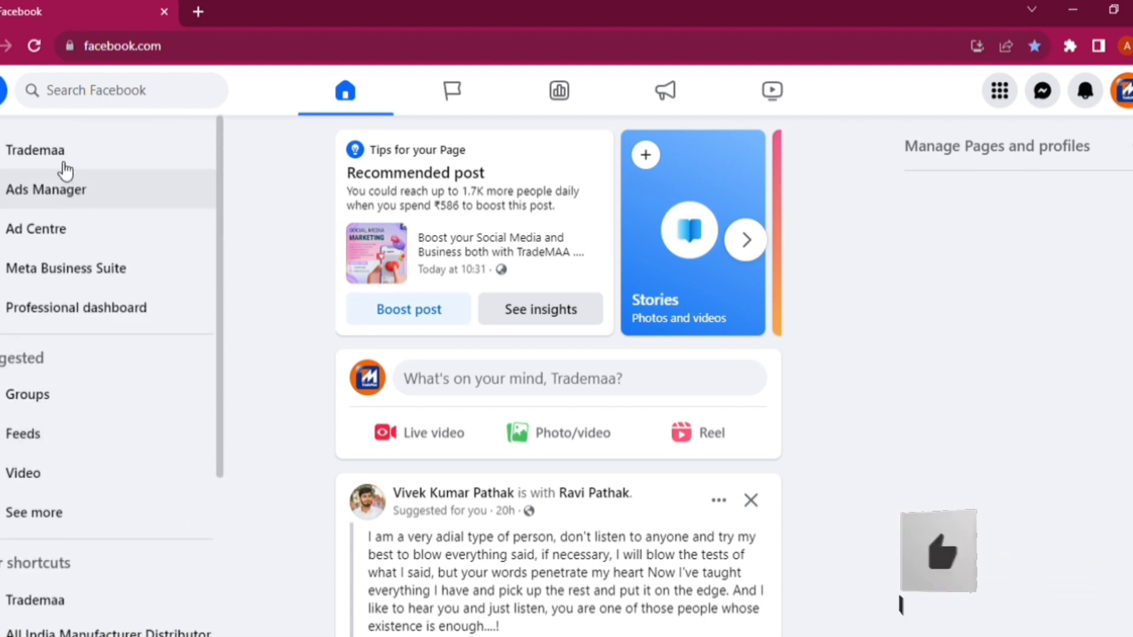
left_click(64, 157)
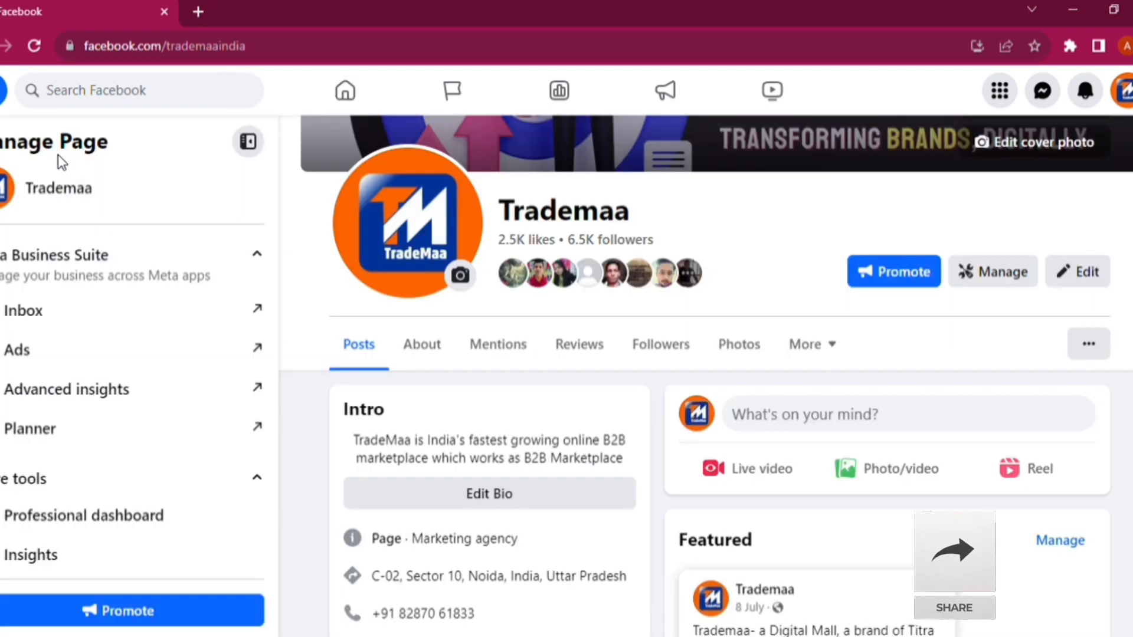
scroll(472, 304, "up", 4)
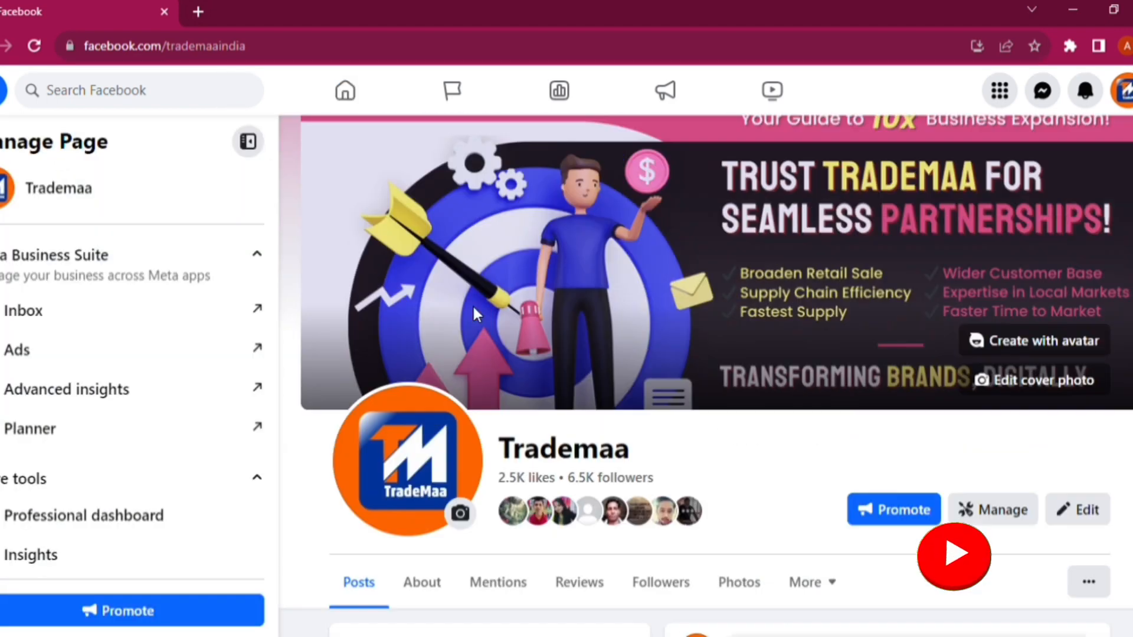
scroll(474, 309, "up", 1)
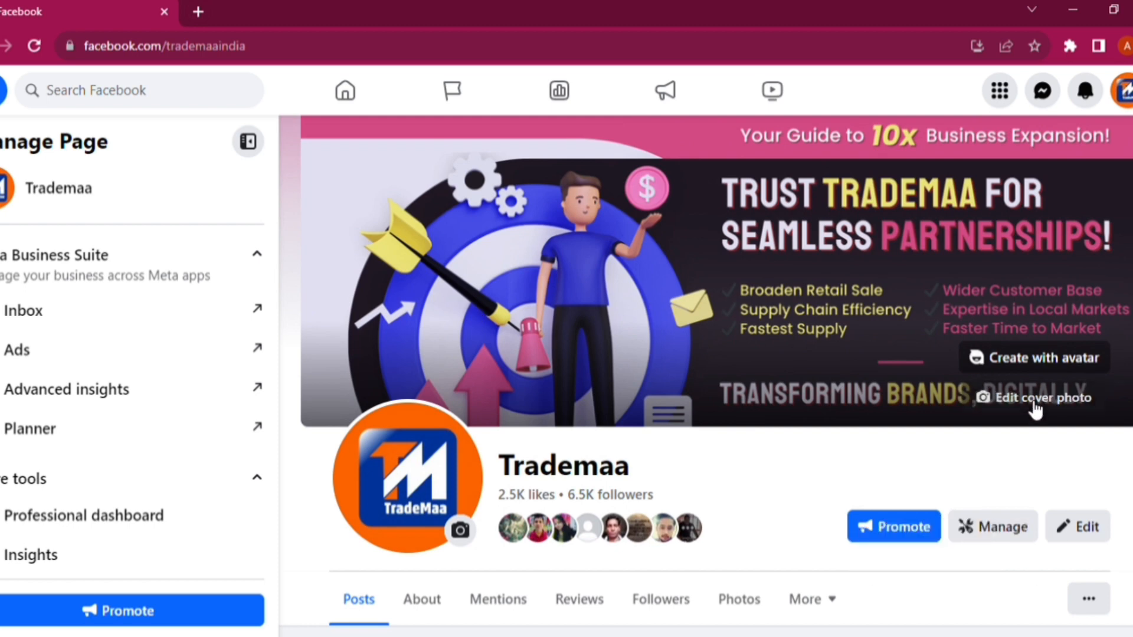
left_click(1036, 401)
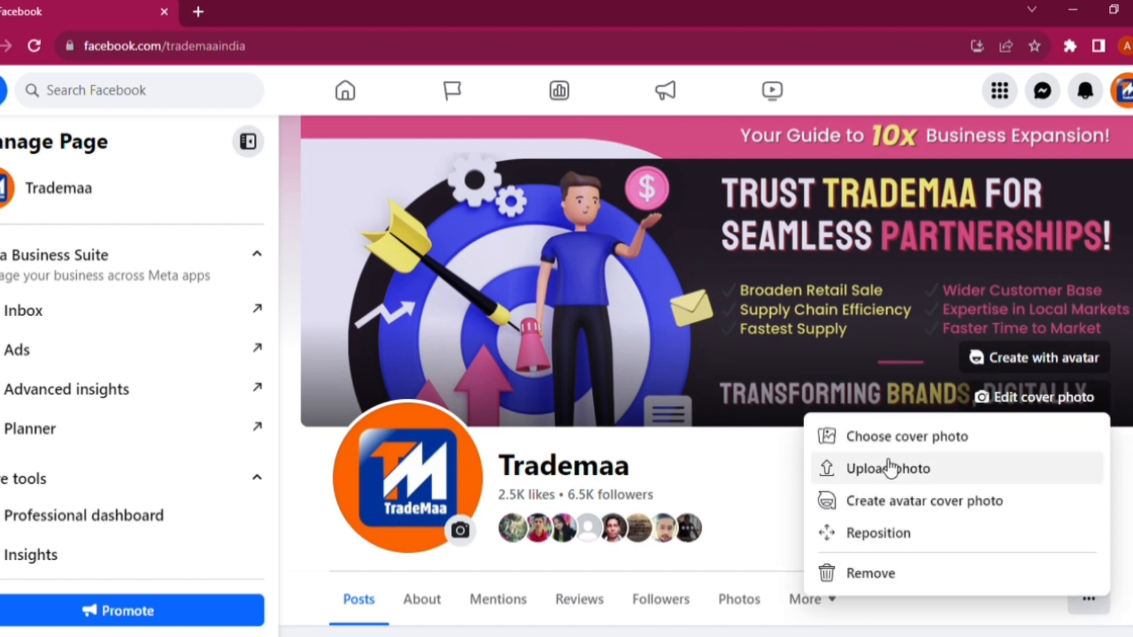
left_click(655, 469)
scroll(653, 468, "down", 3)
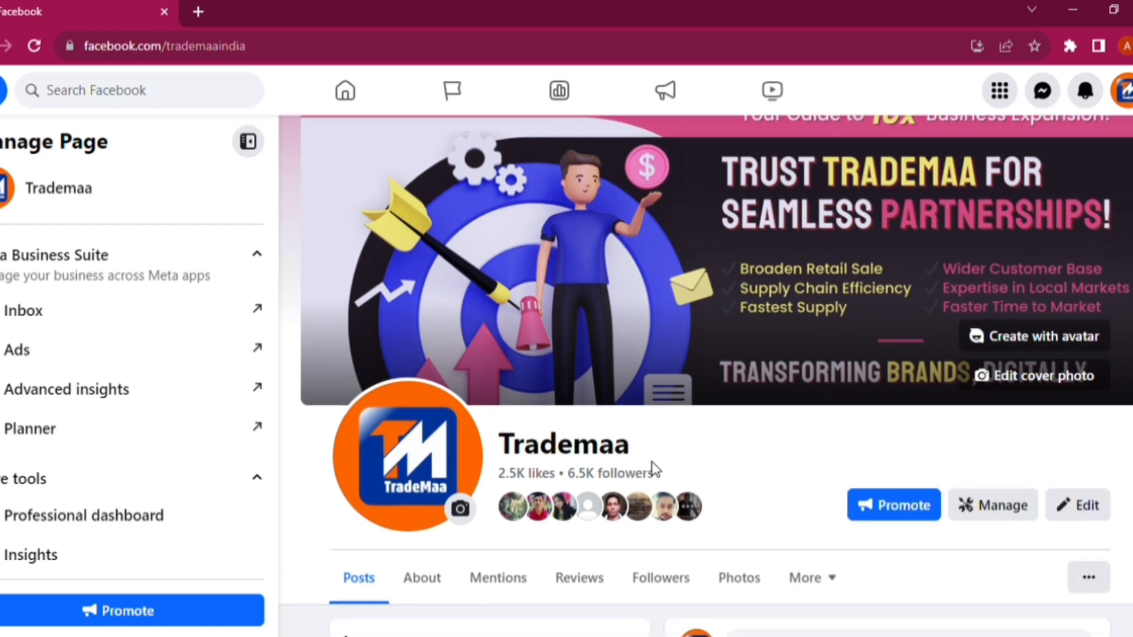
left_click(460, 373)
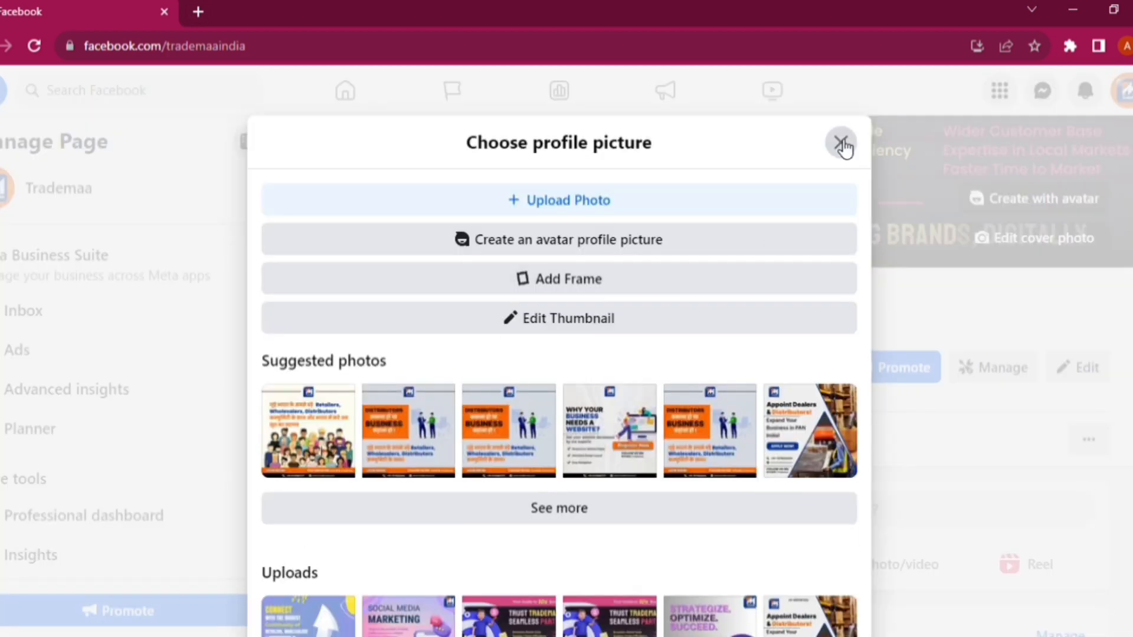
left_click(841, 143)
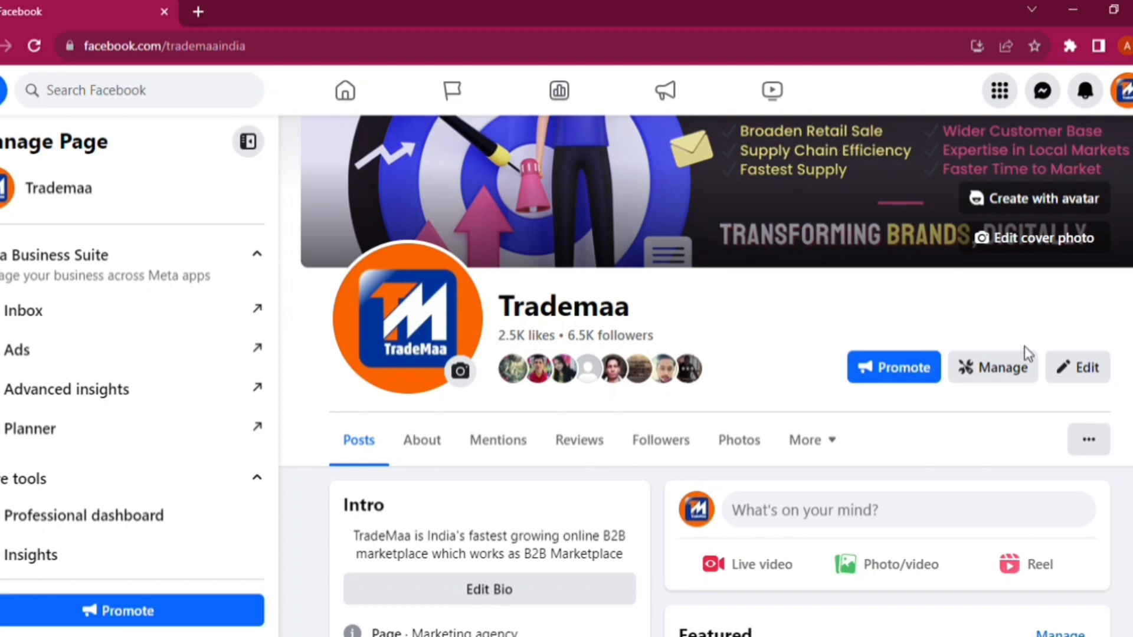
Step: Open the Page's professional dashboard and review its overview, recent content, recent messages and list of tools
left_click(1009, 383)
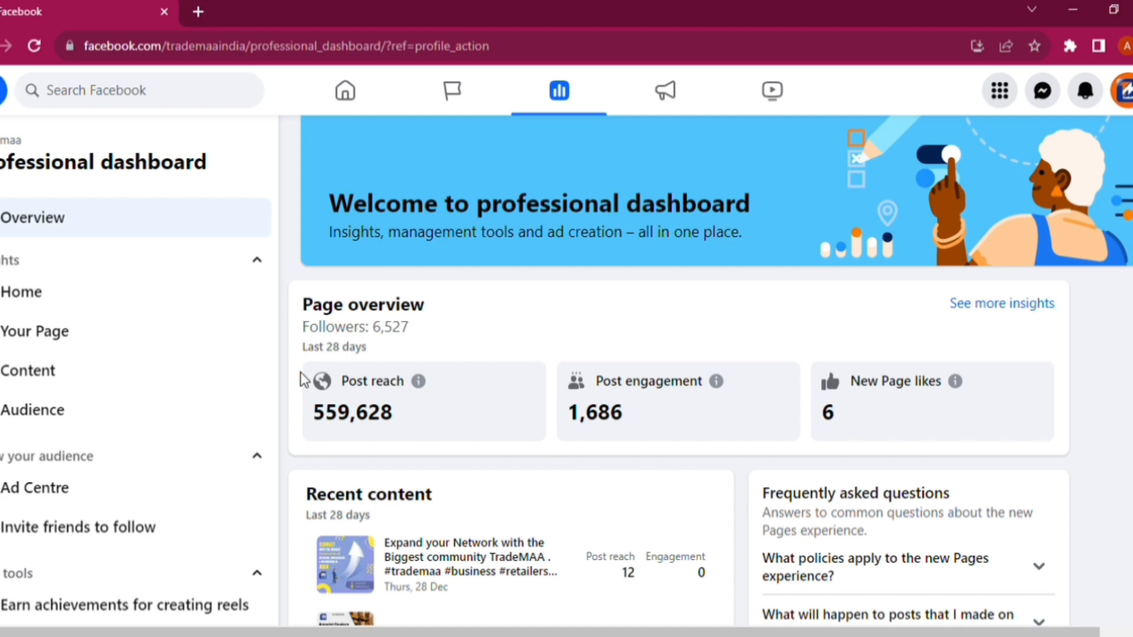
scroll(152, 392, "down", 4)
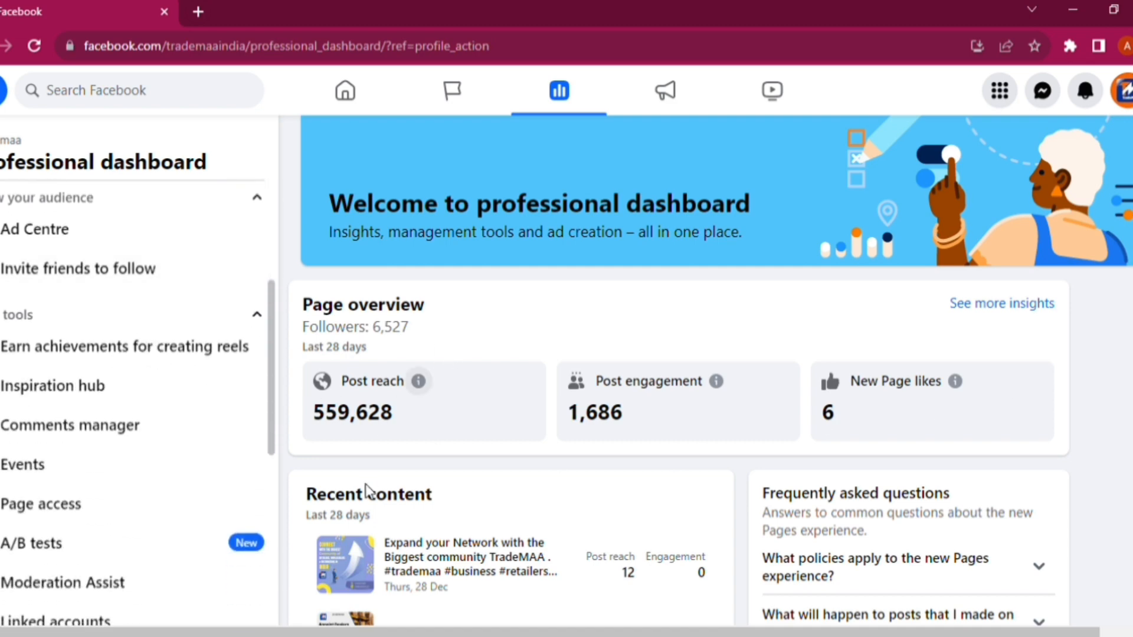
scroll(366, 490, "down", 5)
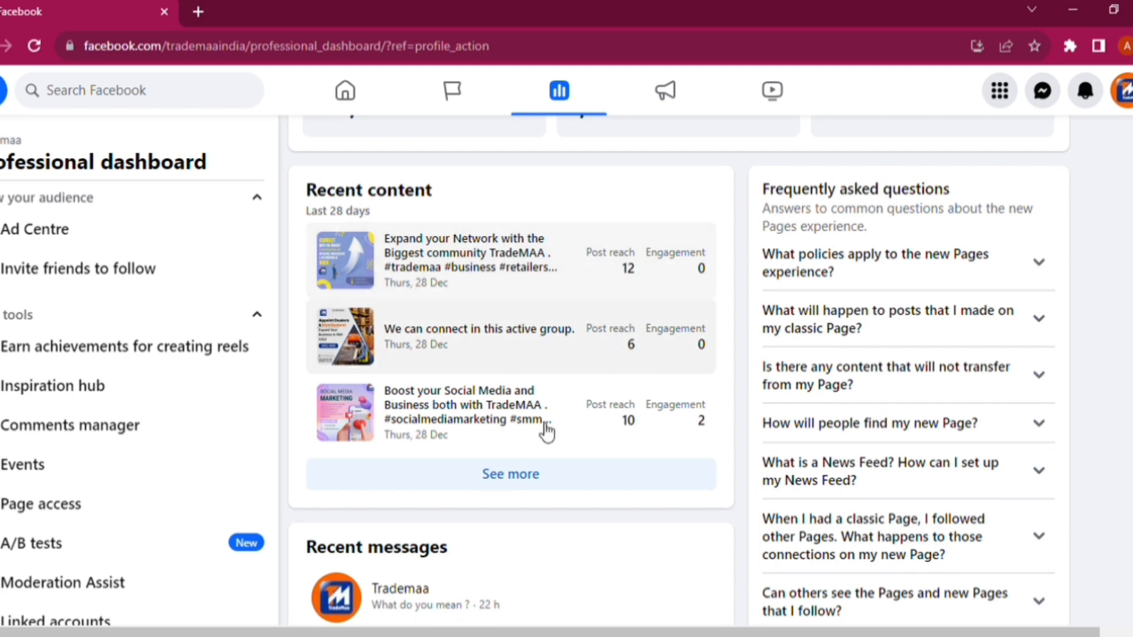
scroll(498, 580, "down", 4)
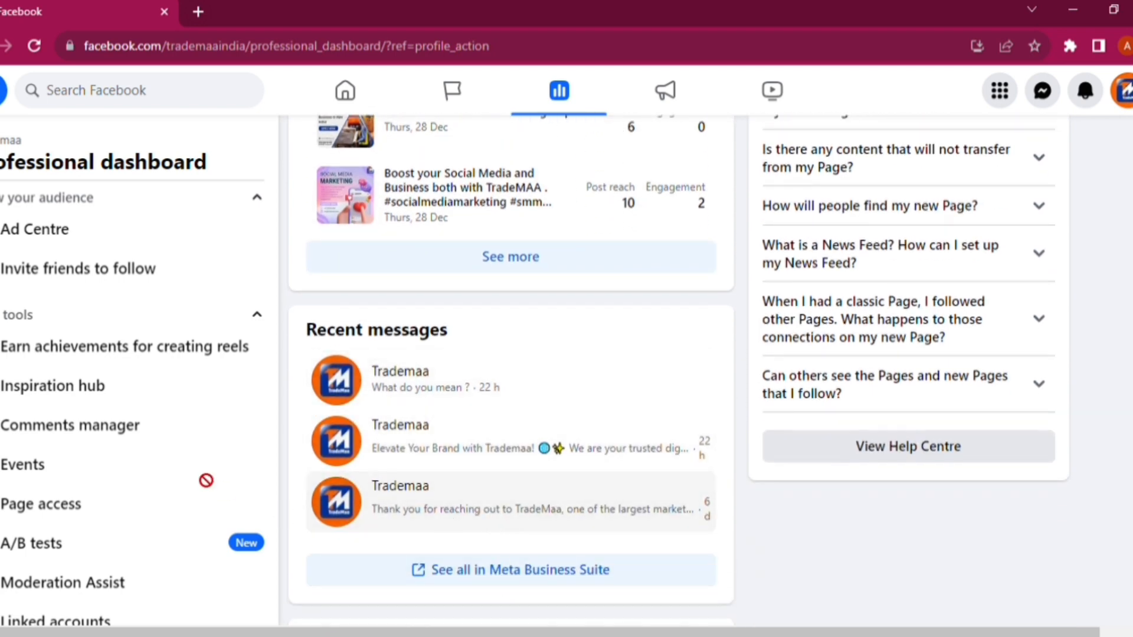
scroll(187, 476, "down", 8)
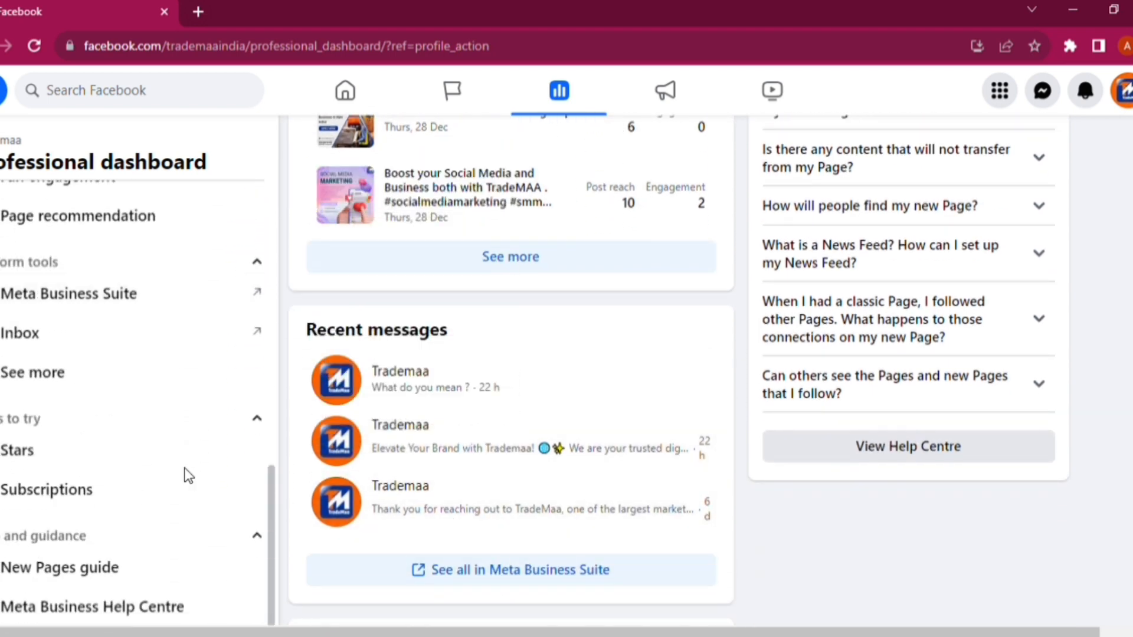
scroll(189, 473, "up", 8)
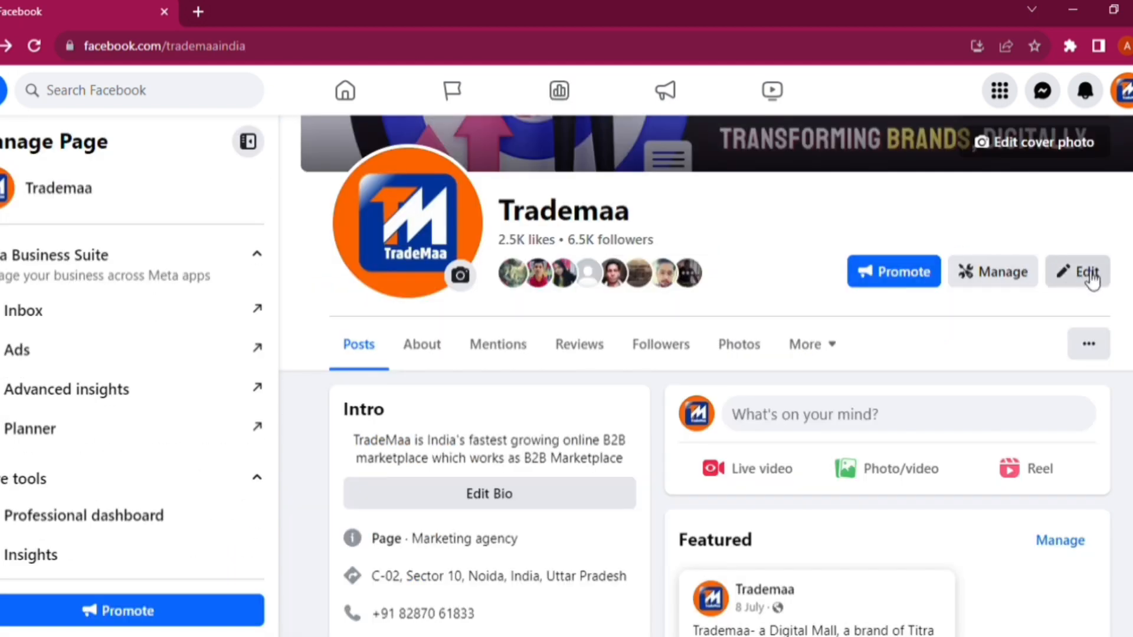
Step: Open the Trademaa Page's editing dialog and review its avatar, bio, intro and featured sections
left_click(1091, 281)
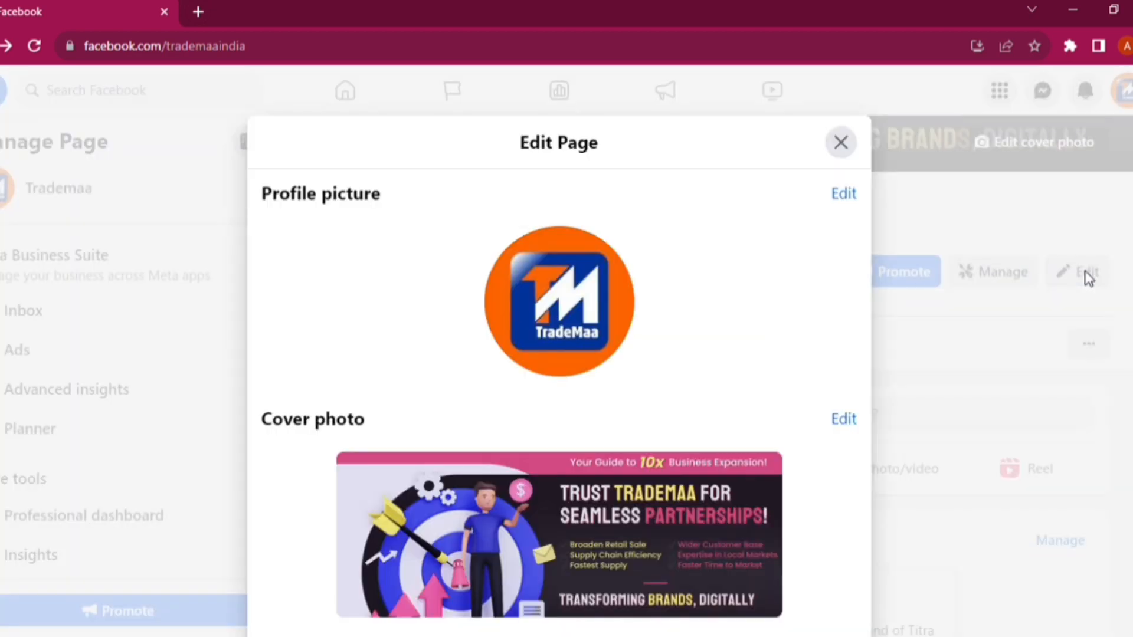
scroll(642, 405, "down", 10)
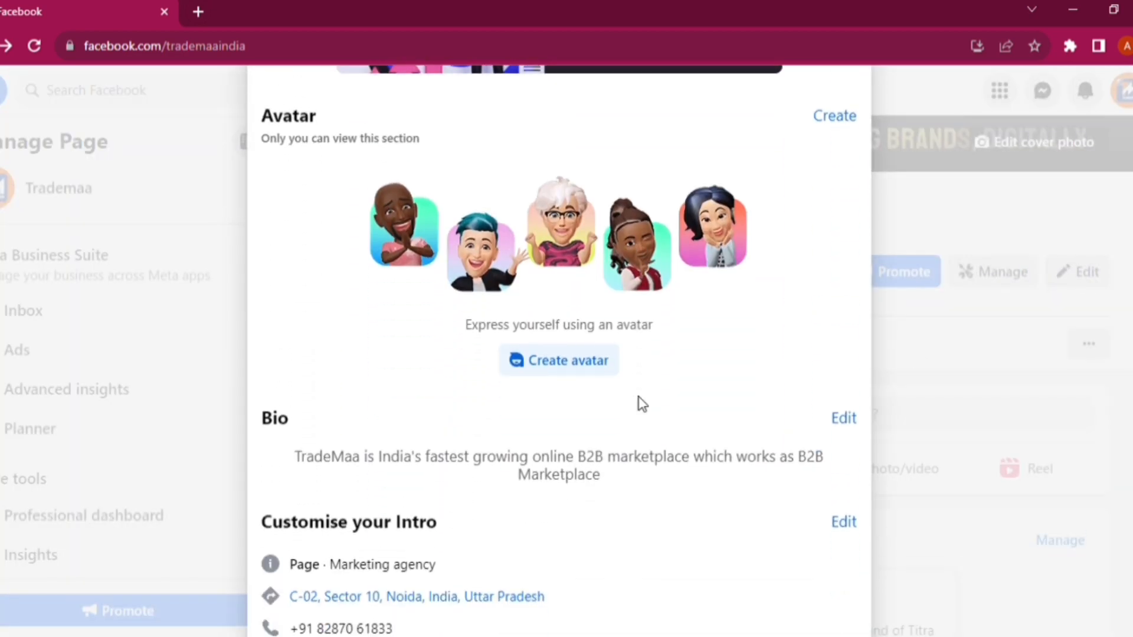
scroll(638, 396, "down", 8)
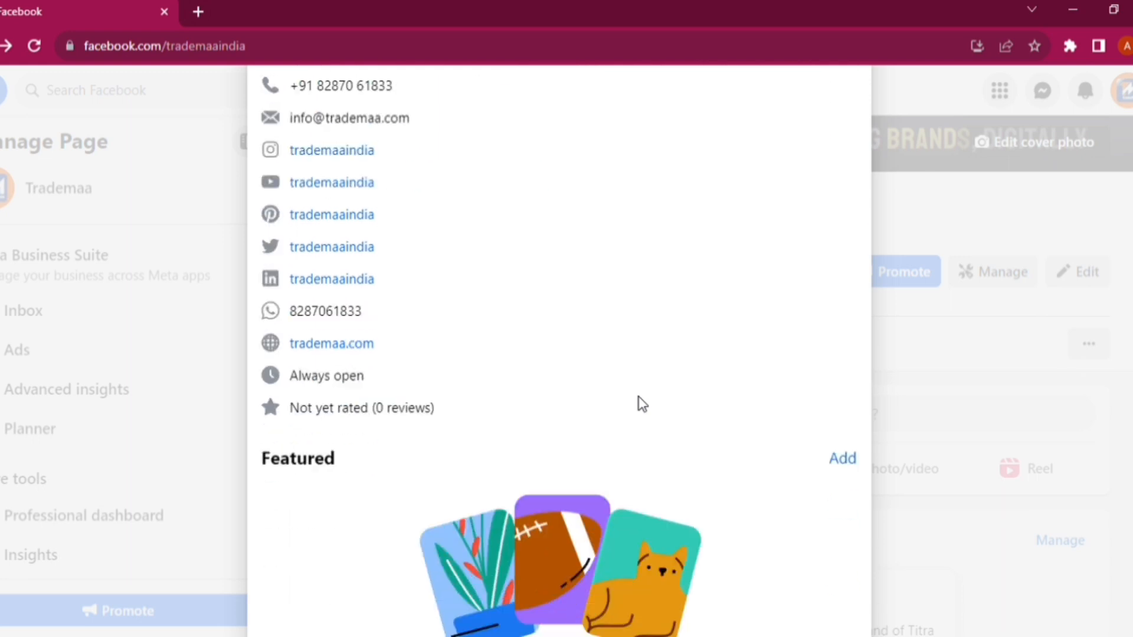
scroll(638, 397, "up", 7)
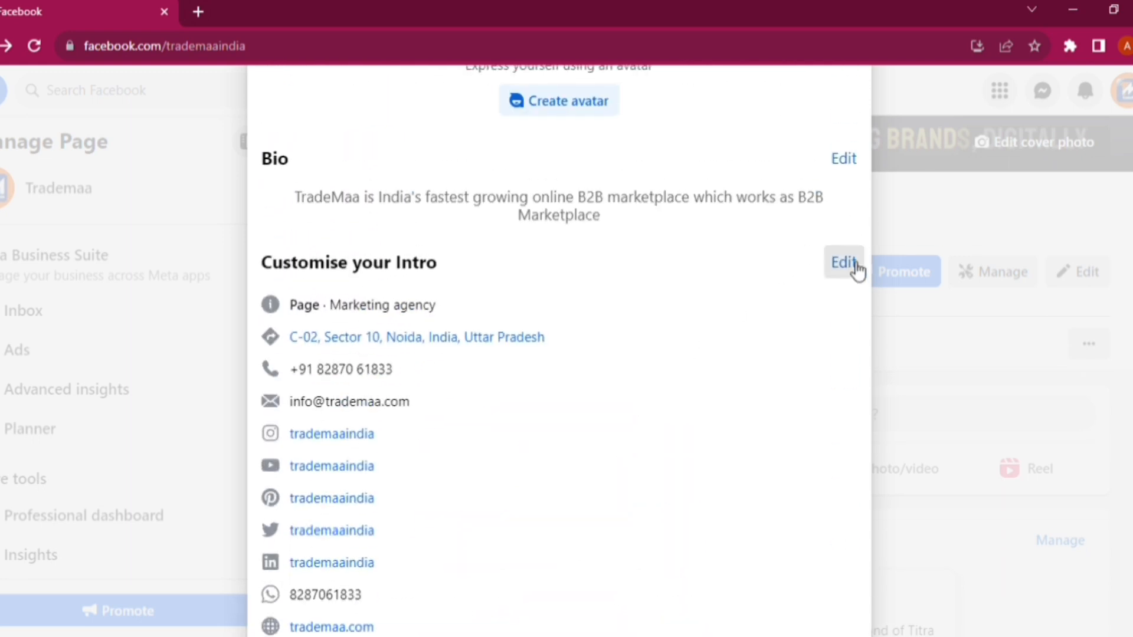
Step: Open the intro customisation and go through to the Page's contact and basic info, down to the social links
left_click(844, 263)
scroll(483, 425, "down", 10)
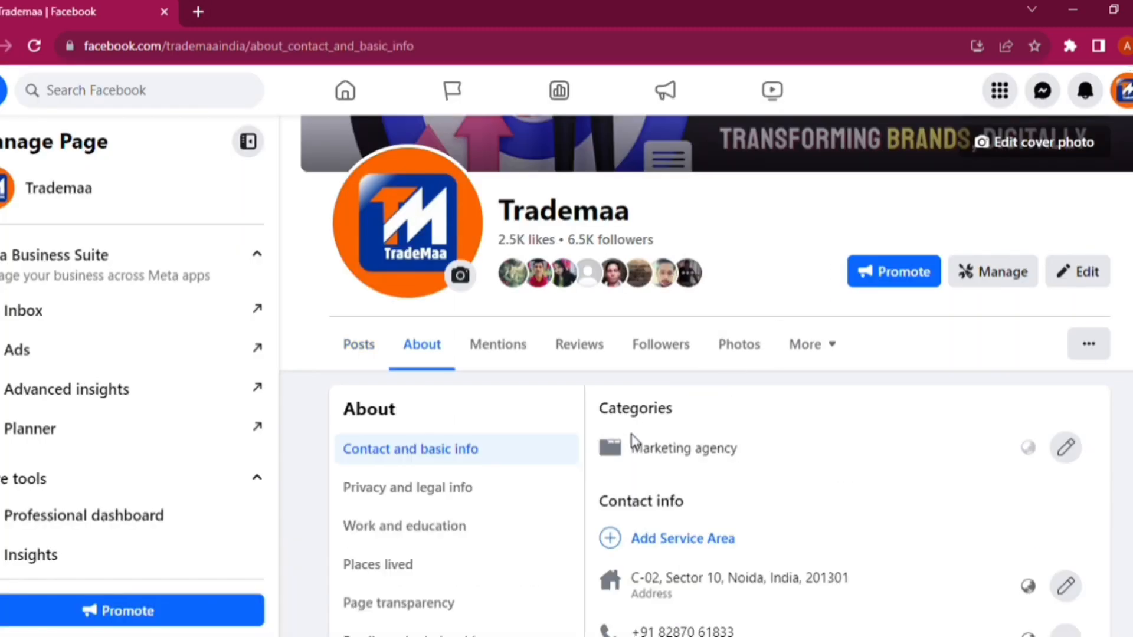
scroll(631, 439, "down", 10)
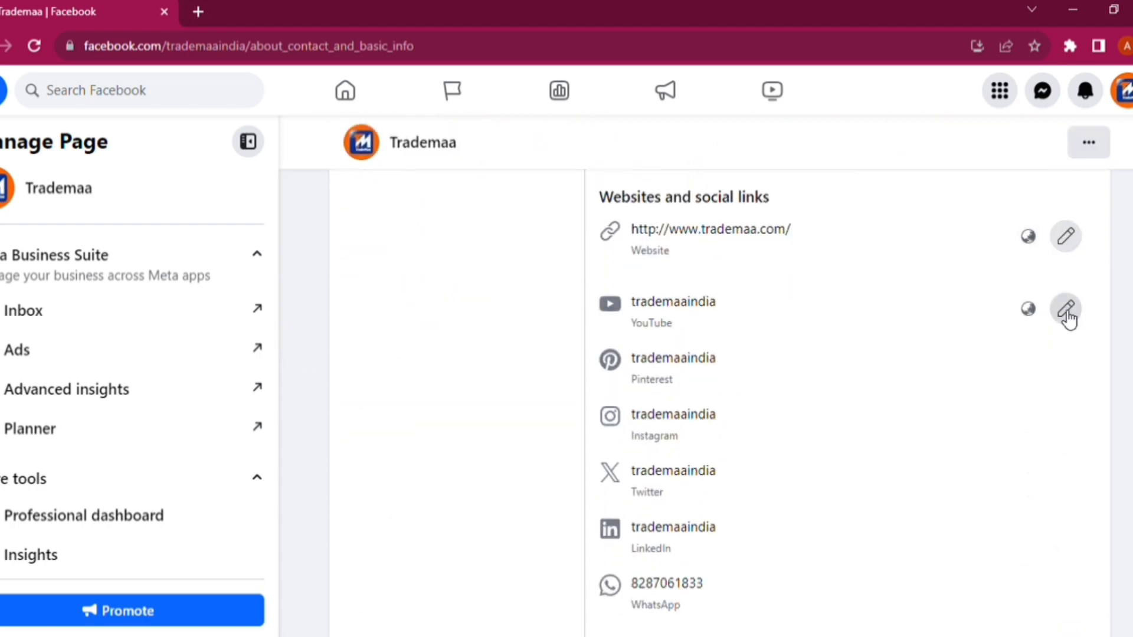
Step: Open the Page's social links for editing, review the username fields, and open the website entry for editing
left_click(1066, 310)
scroll(799, 415, "down", 10)
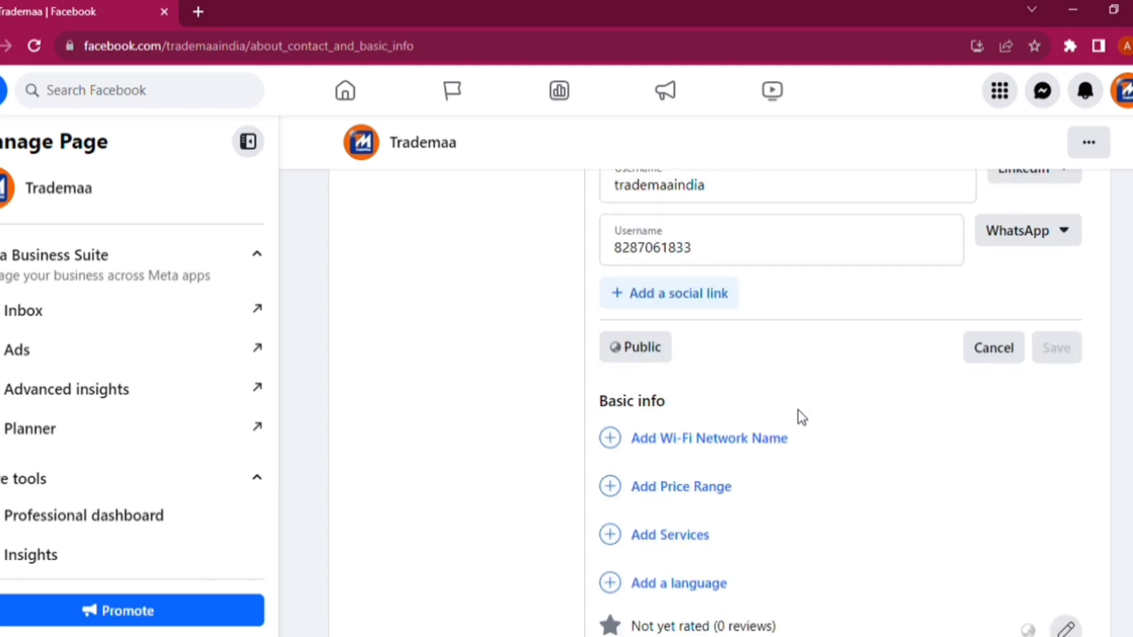
scroll(803, 416, "up", 7)
scroll(806, 419, "up", 5)
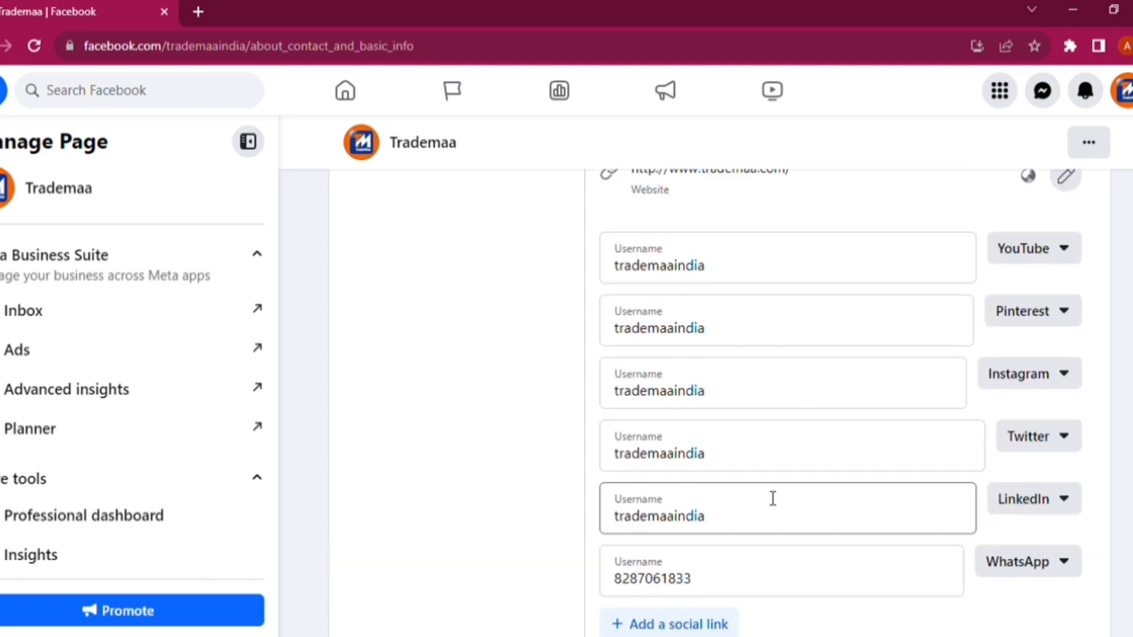
left_click(1066, 307)
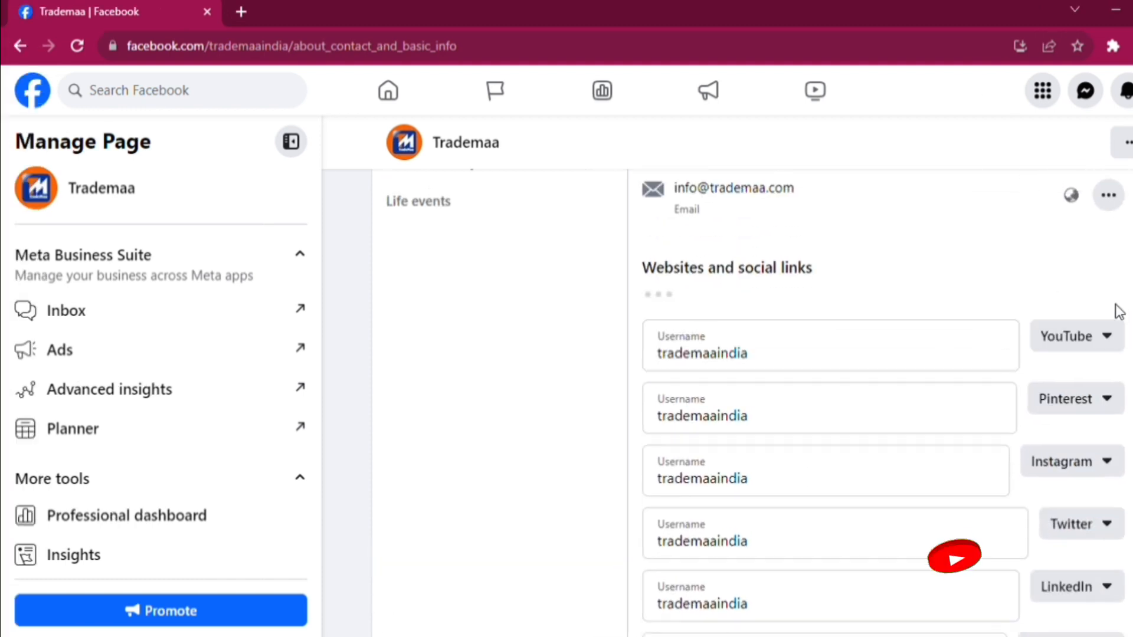
Step: Open the entry forms for the Wi-Fi network name and the price range in the basic info
scroll(862, 372, "down", 5)
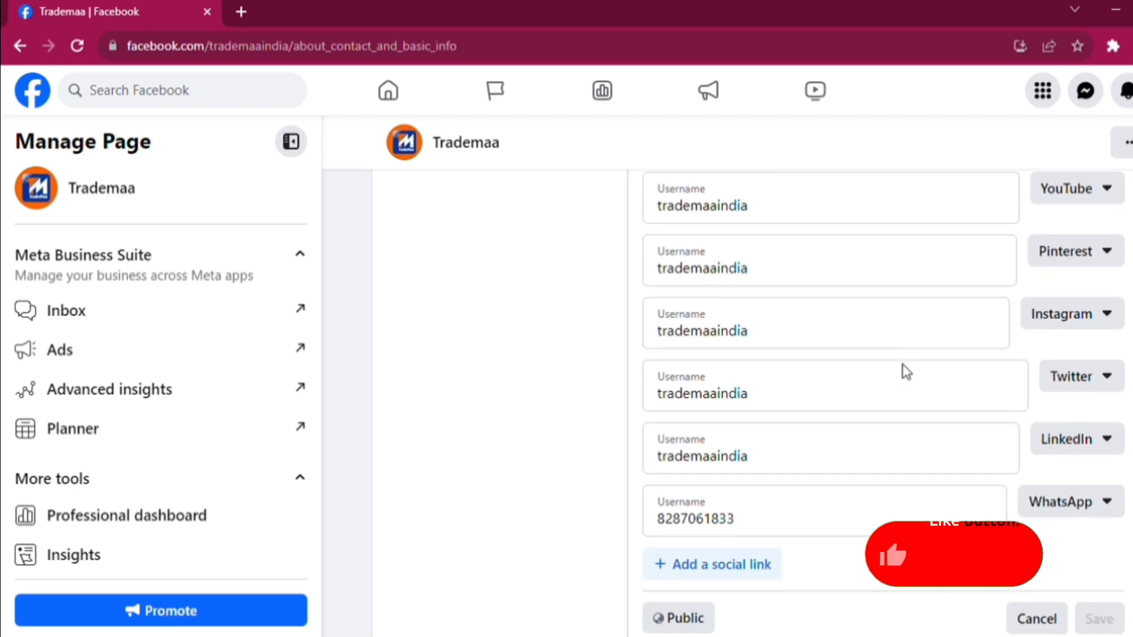
scroll(906, 372, "down", 9)
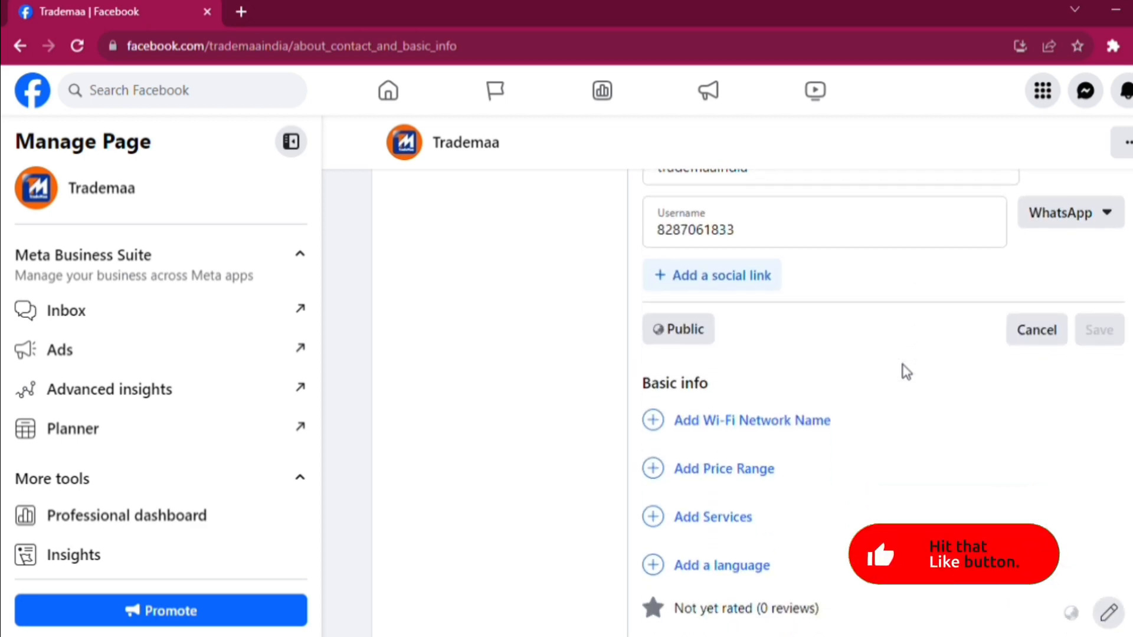
scroll(767, 248, "up", 1)
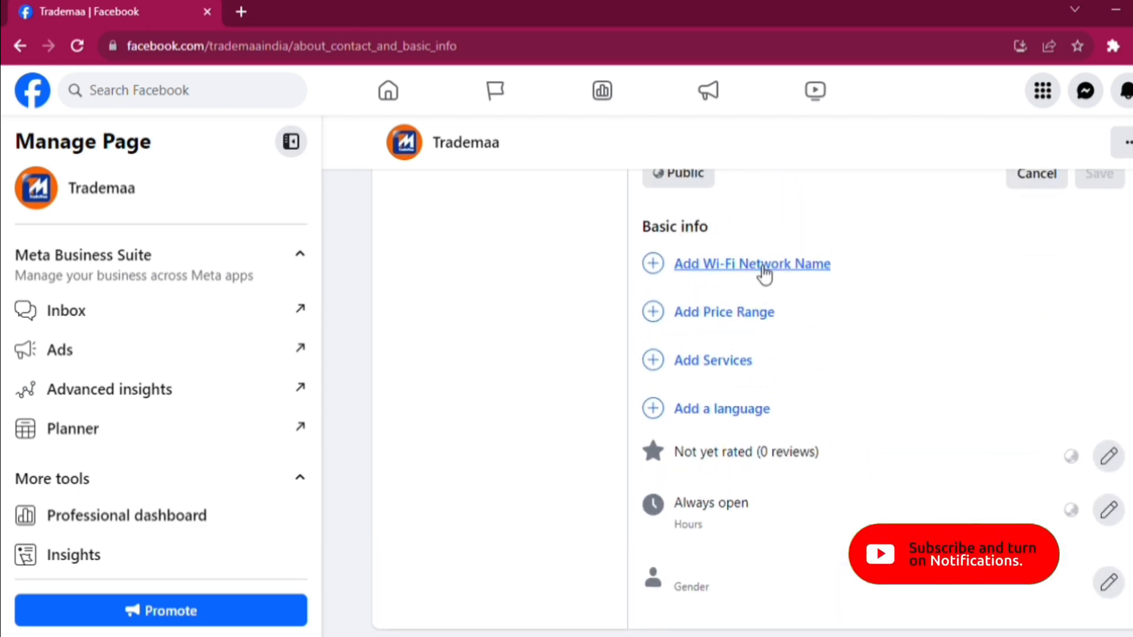
left_click(764, 268)
left_click(730, 503)
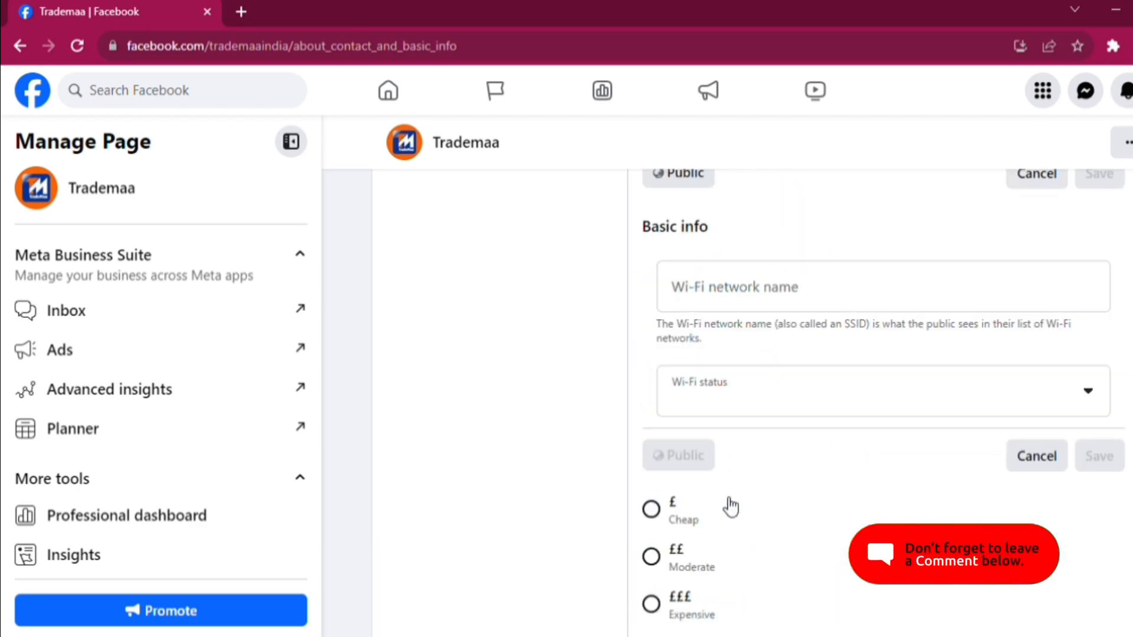
Step: Open the entry forms for the Page's services and languages in the basic info
scroll(731, 506, "down", 8)
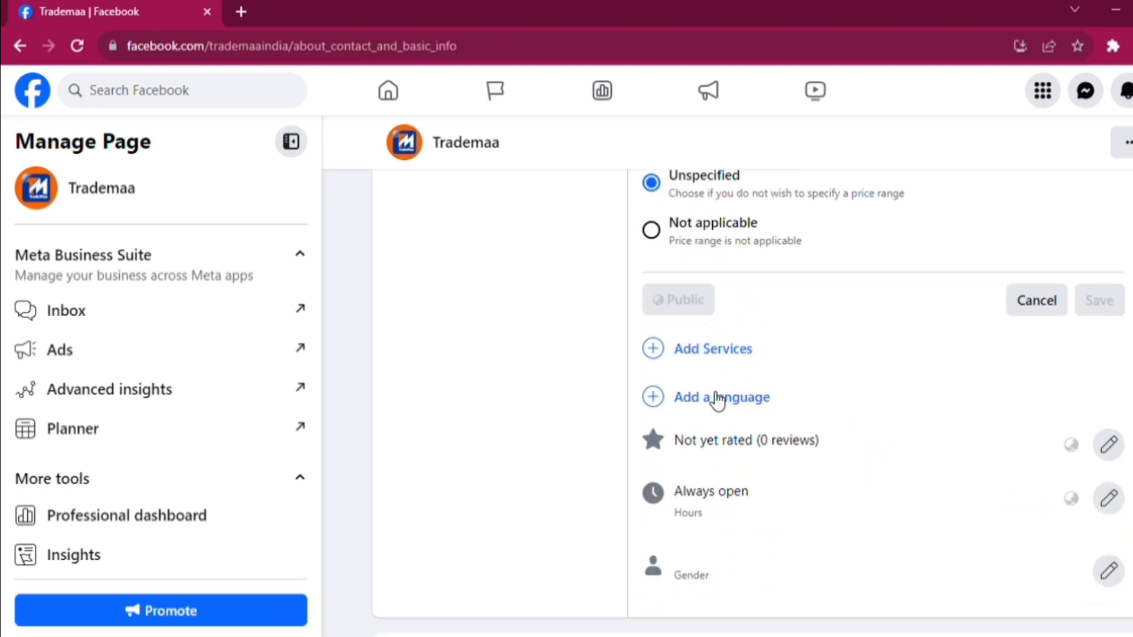
left_click(717, 347)
scroll(718, 343, "down", 5)
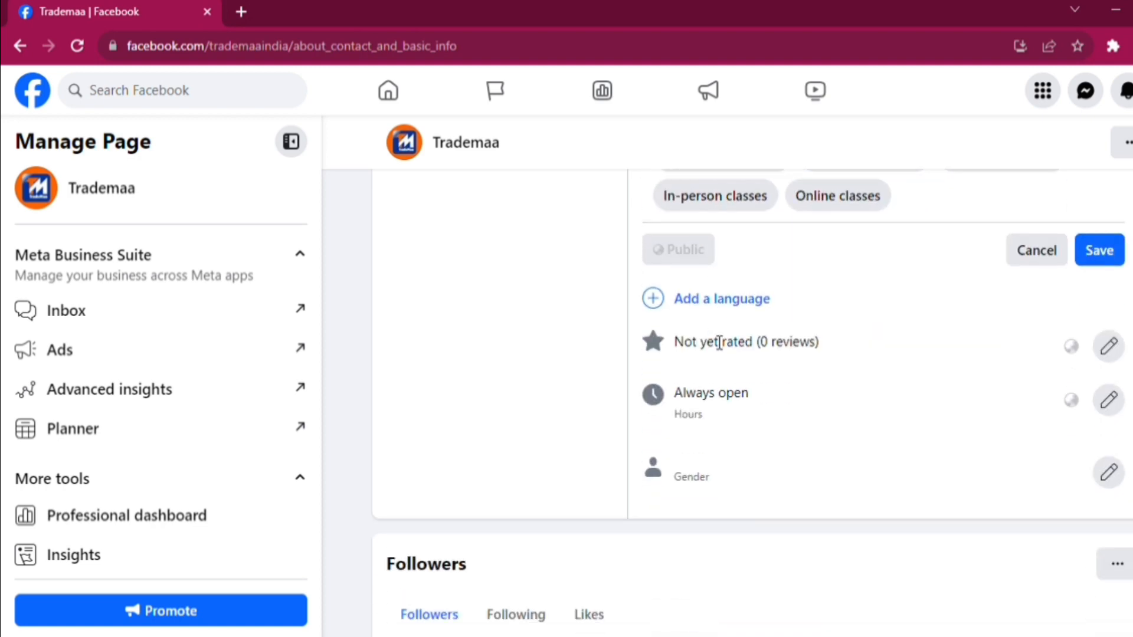
left_click(740, 301)
scroll(741, 310, "down", 3)
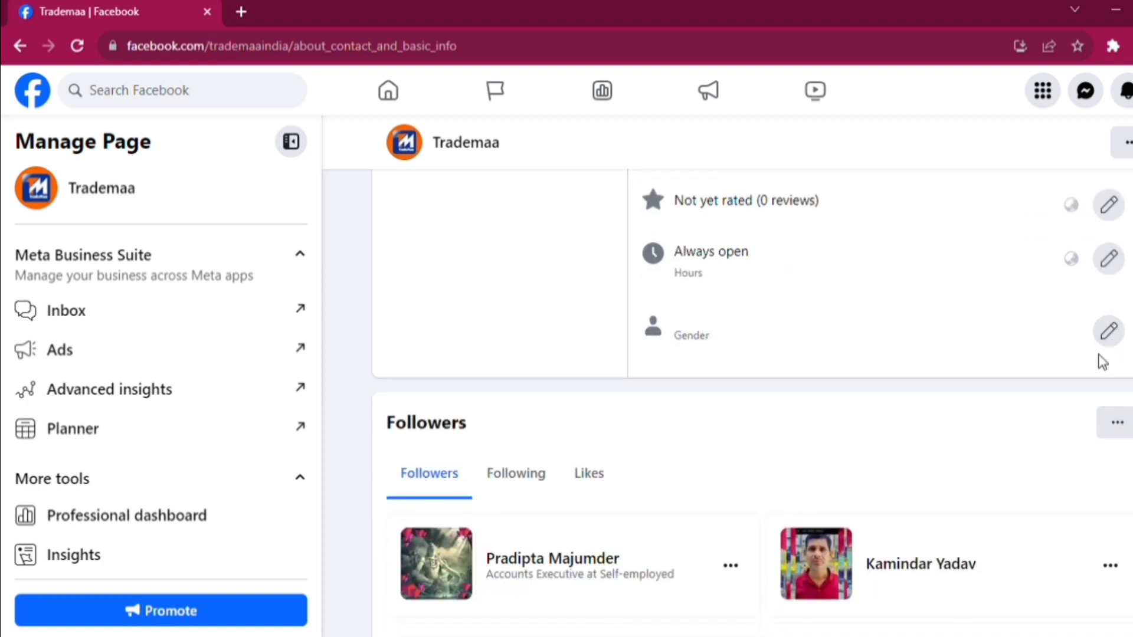
Step: Open the Page's review settings for editing and view the option to allow reviews
left_click(1113, 216)
scroll(1022, 296, "up", 2)
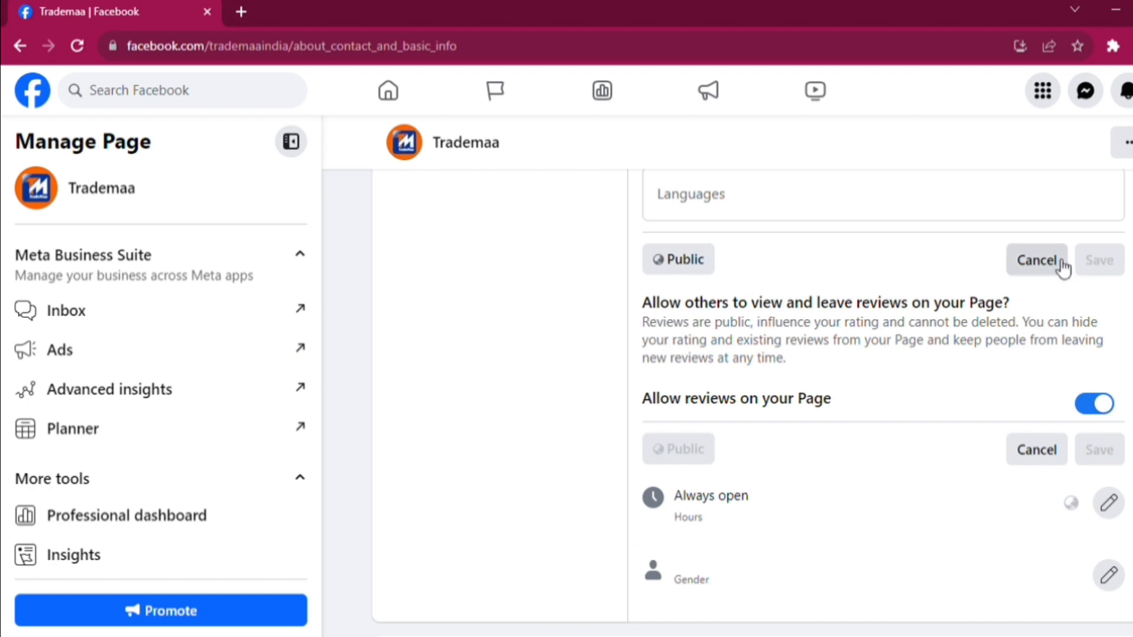
scroll(1065, 272, "up", 2)
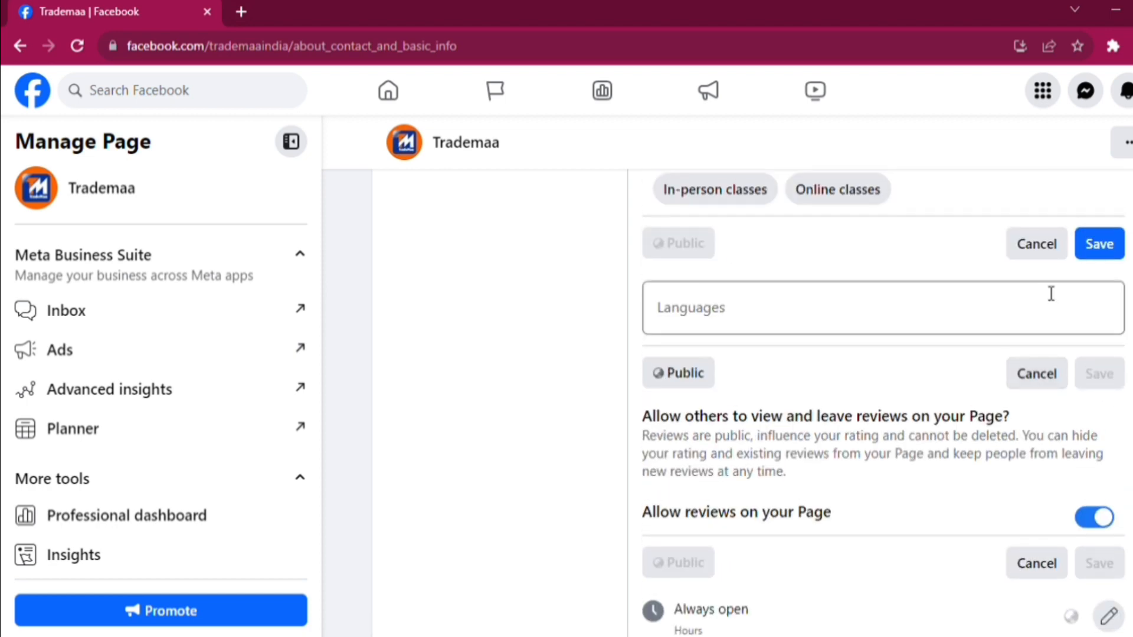
Step: Open the gender entry for editing and view its list of choices without changing the selection
scroll(1022, 362, "down", 5)
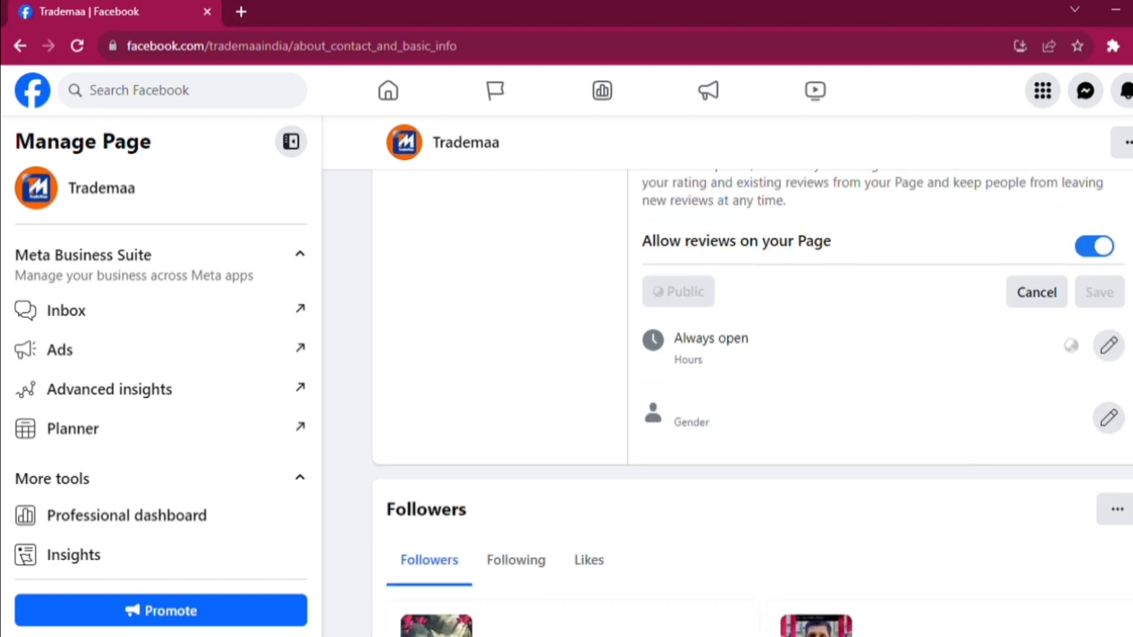
left_click(1112, 421)
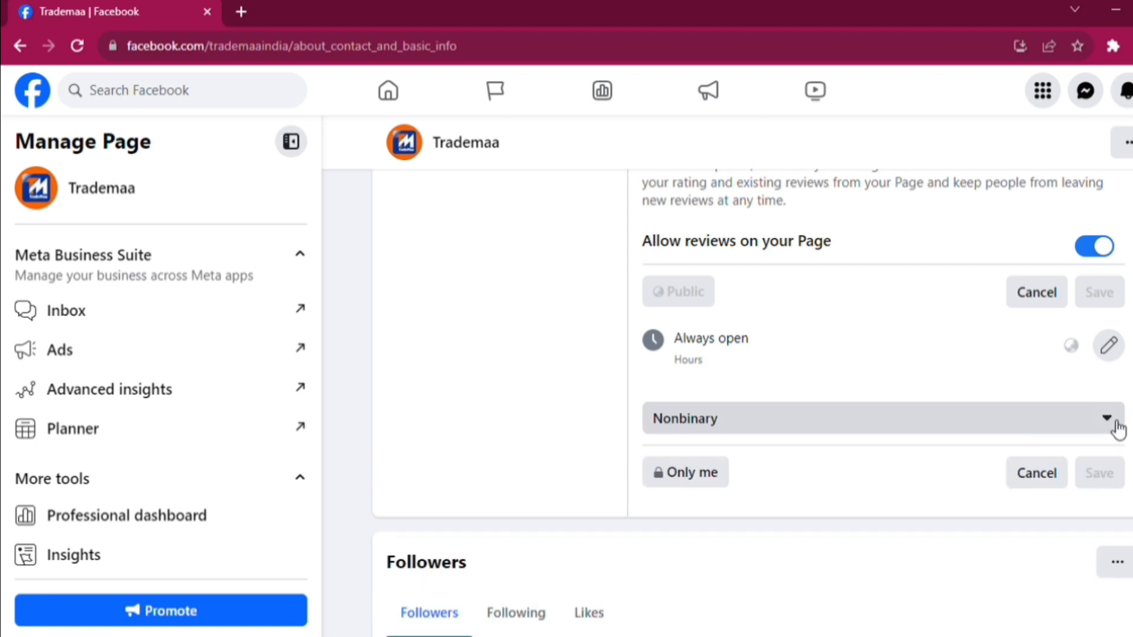
left_click(944, 430)
left_click(540, 474)
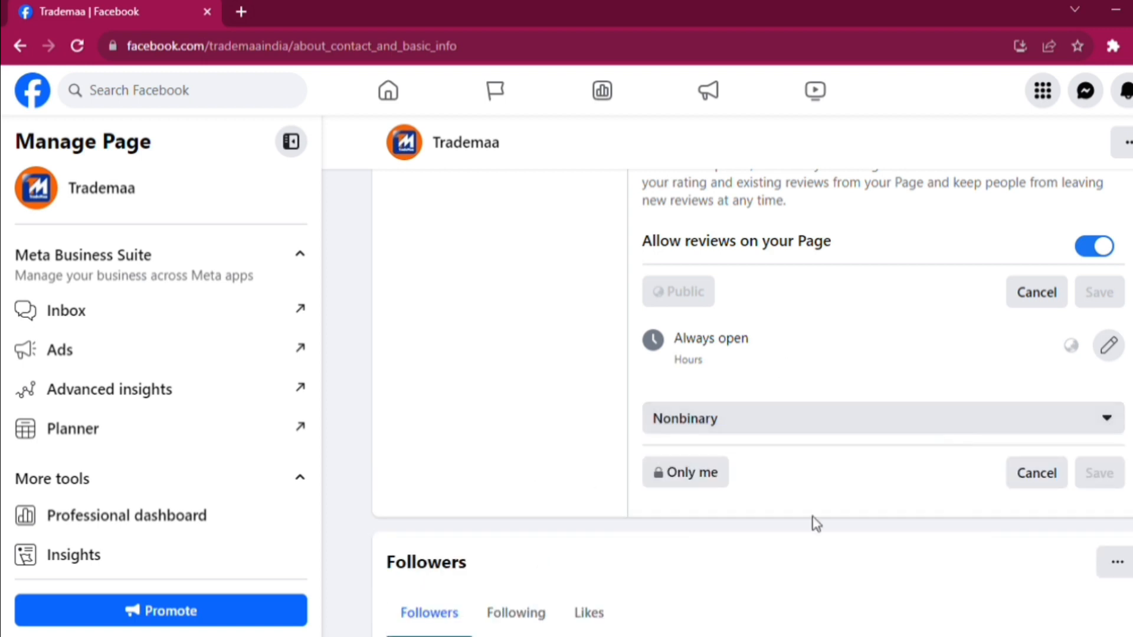
Step: Look through the Page's followers and photos sections and the open basic info forms
scroll(813, 518, "down", 4)
scroll(536, 451, "down", 15)
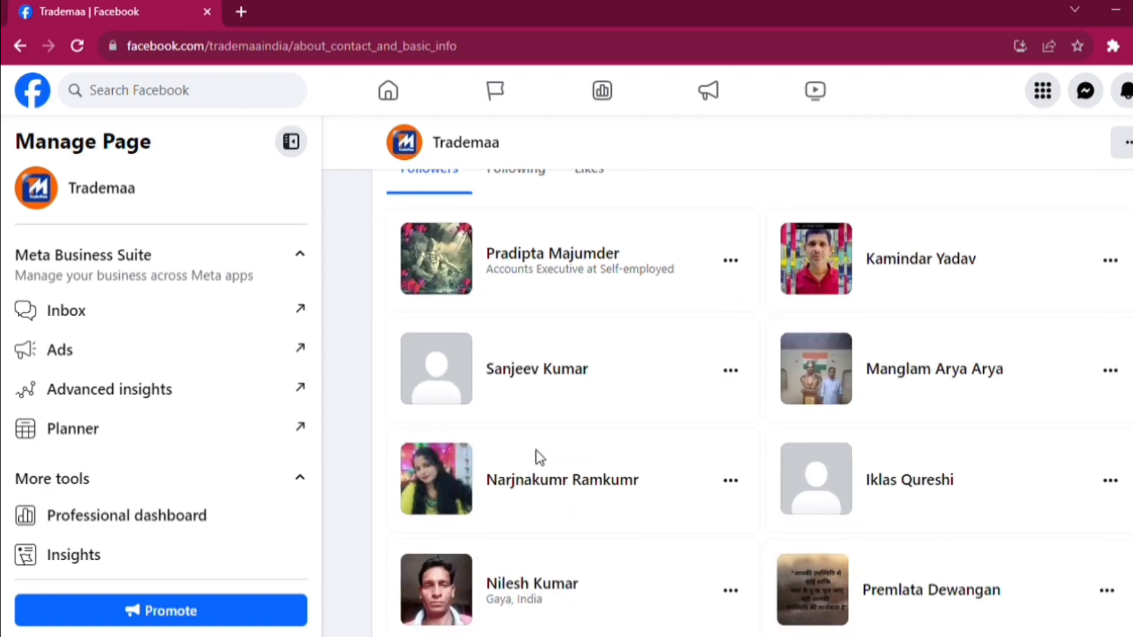
scroll(536, 450, "up", 1)
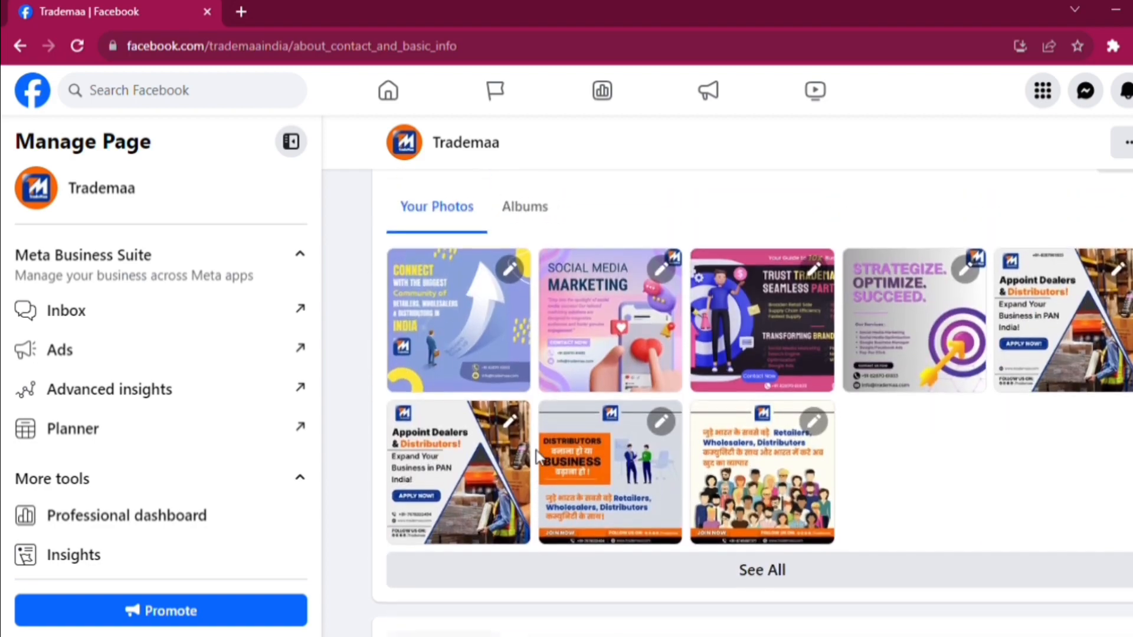
scroll(536, 449, "down", 5)
scroll(536, 450, "up", 4)
scroll(536, 450, "up", 15)
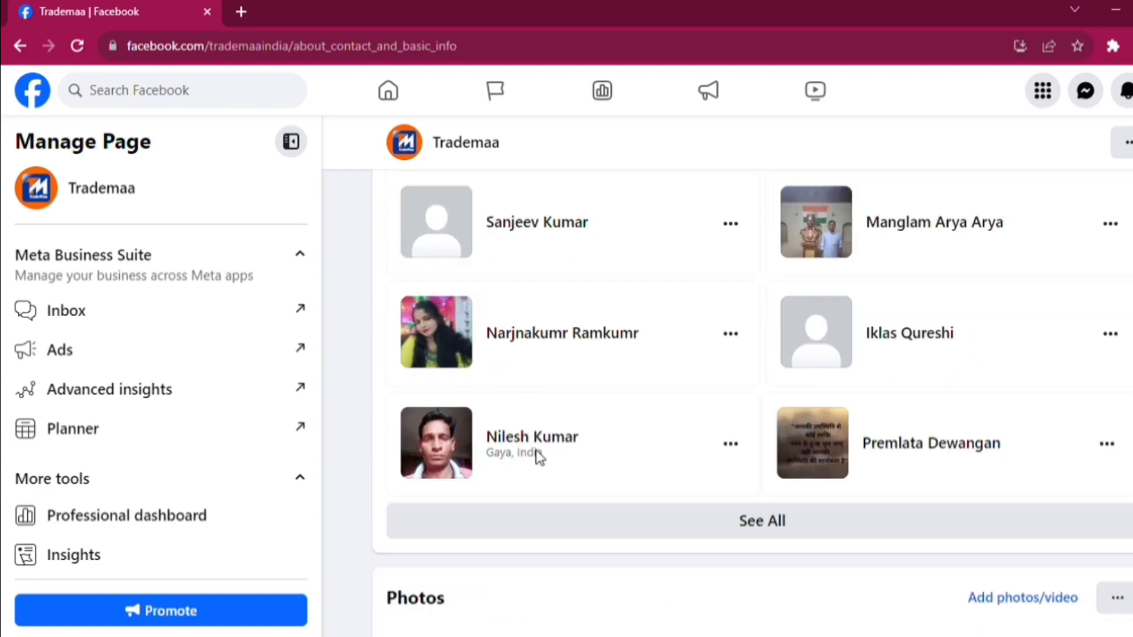
scroll(511, 337, "up", 2)
scroll(511, 337, "up", 12)
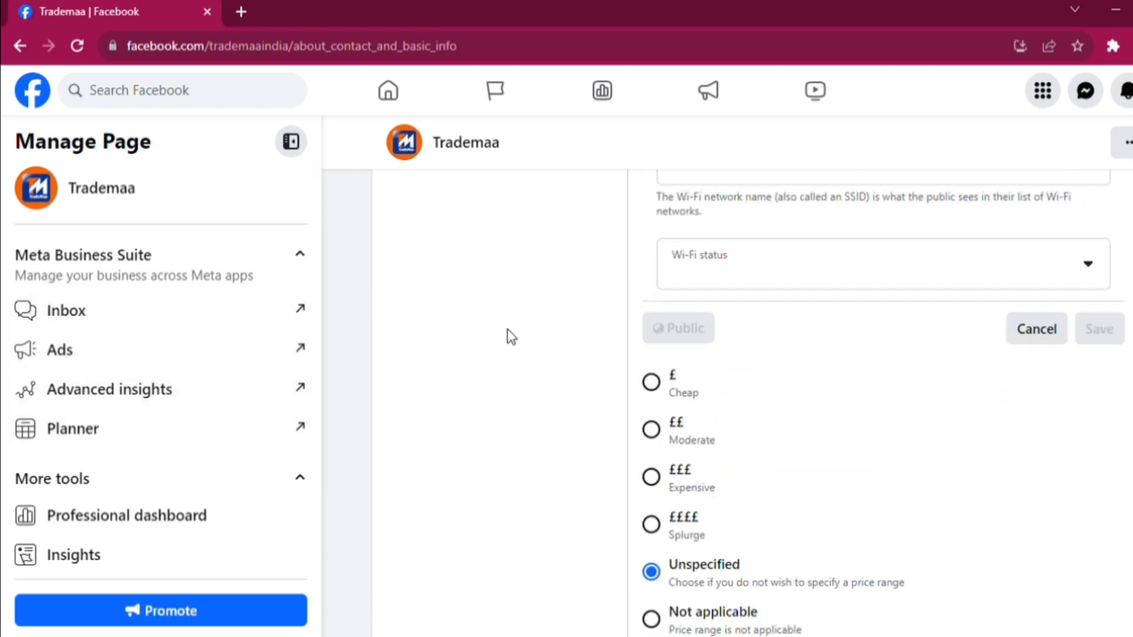
scroll(508, 337, "down", 3)
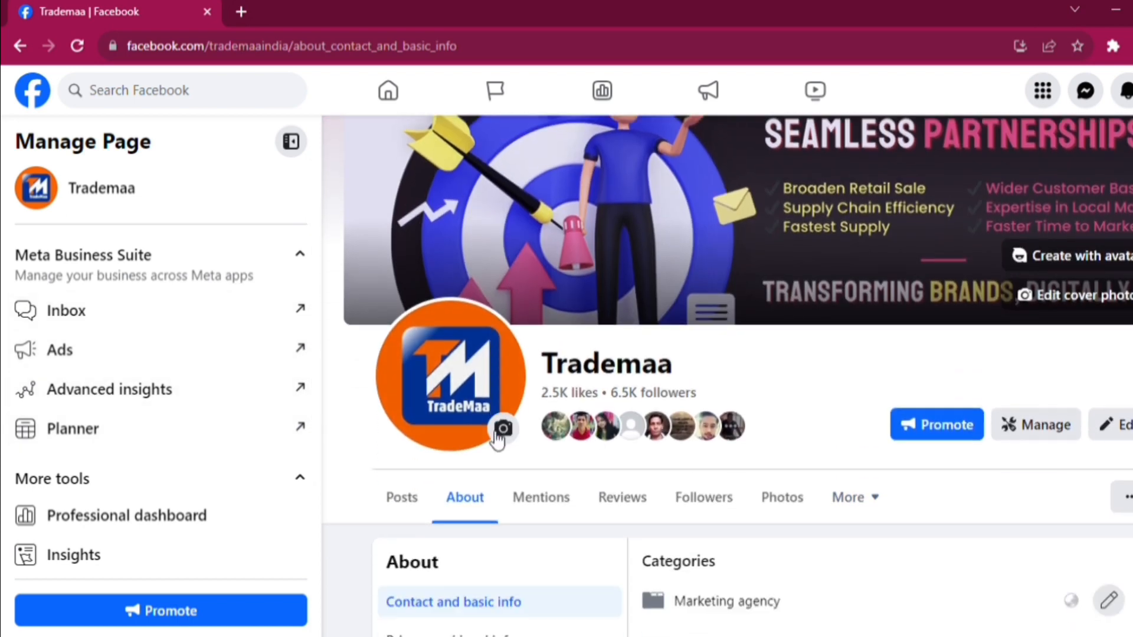
Step: Leave the basic info without saving the changes and go to the latest post in the Page's posts list
left_click(405, 456)
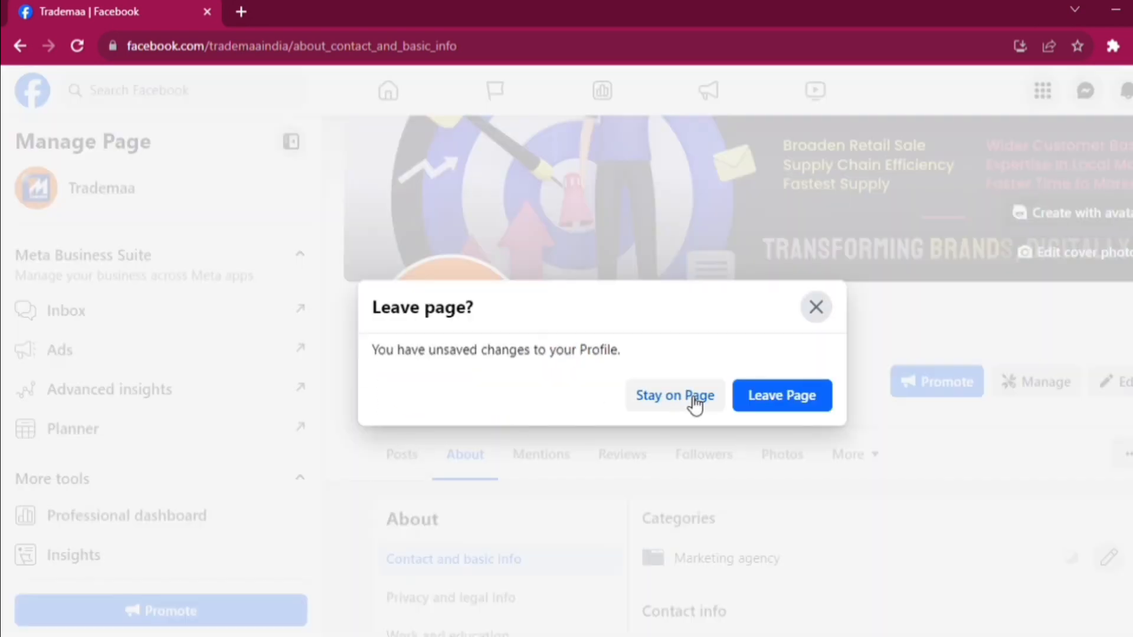
left_click(752, 396)
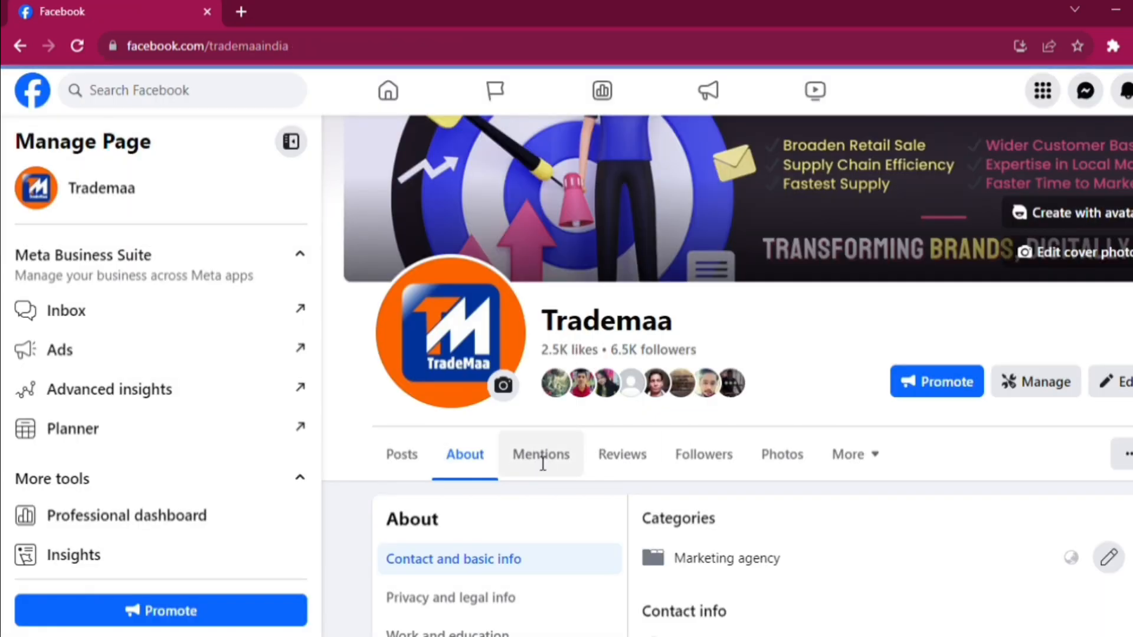
scroll(559, 447, "down", 8)
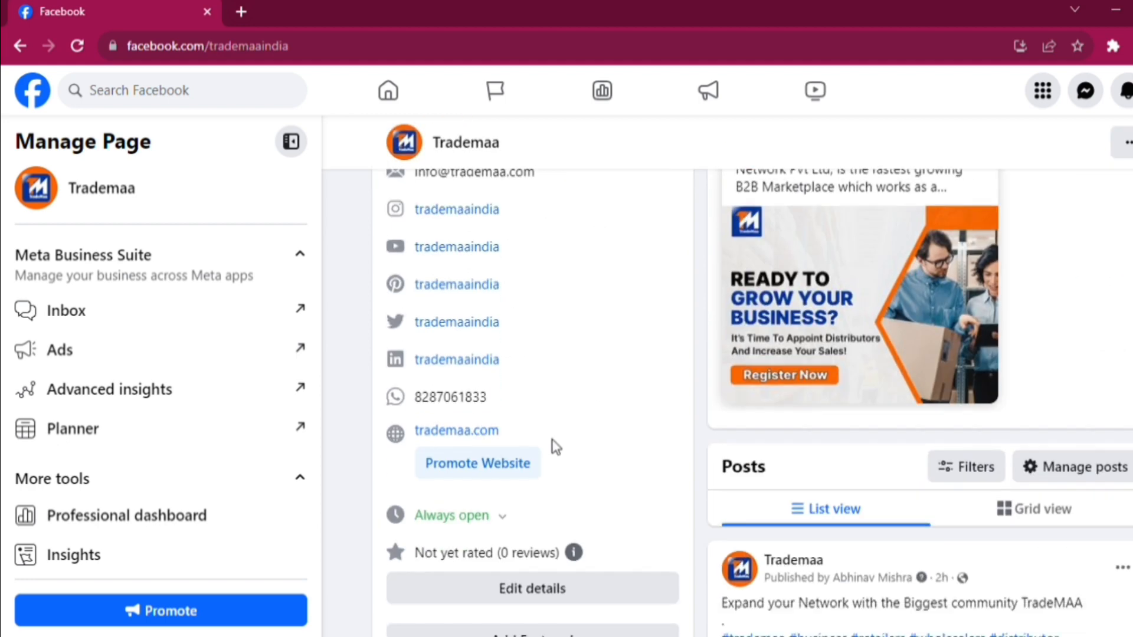
scroll(551, 445, "up", 5)
scroll(1029, 438, "down", 6)
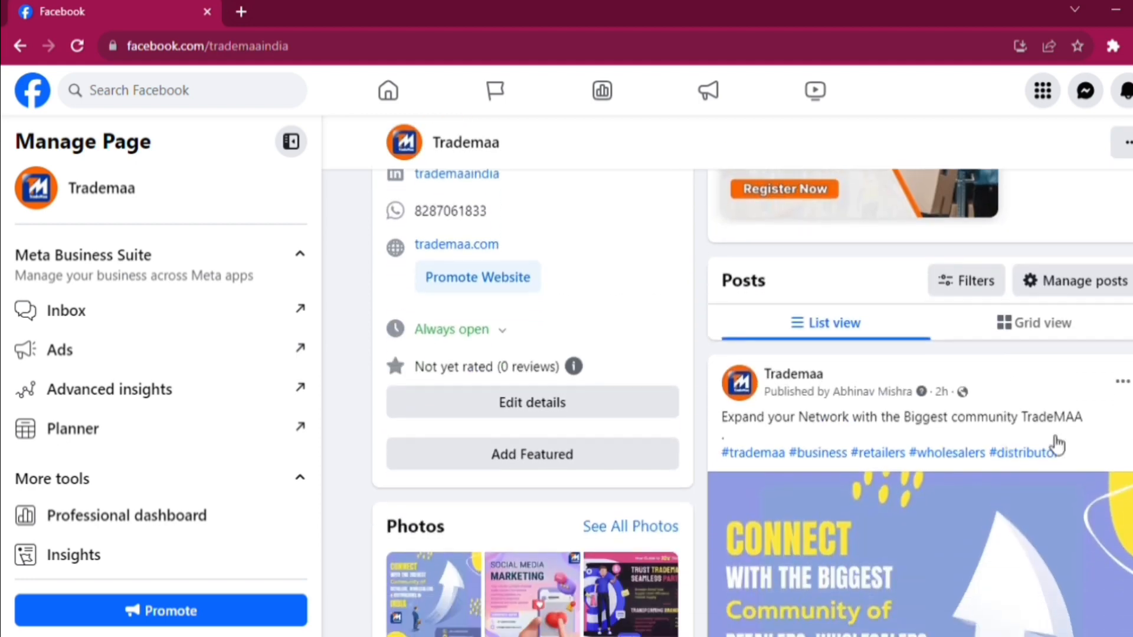
Step: Pin the "Expand your Network with the Biggest community TradeMAA" post to the Page's Featured section
left_click(1124, 383)
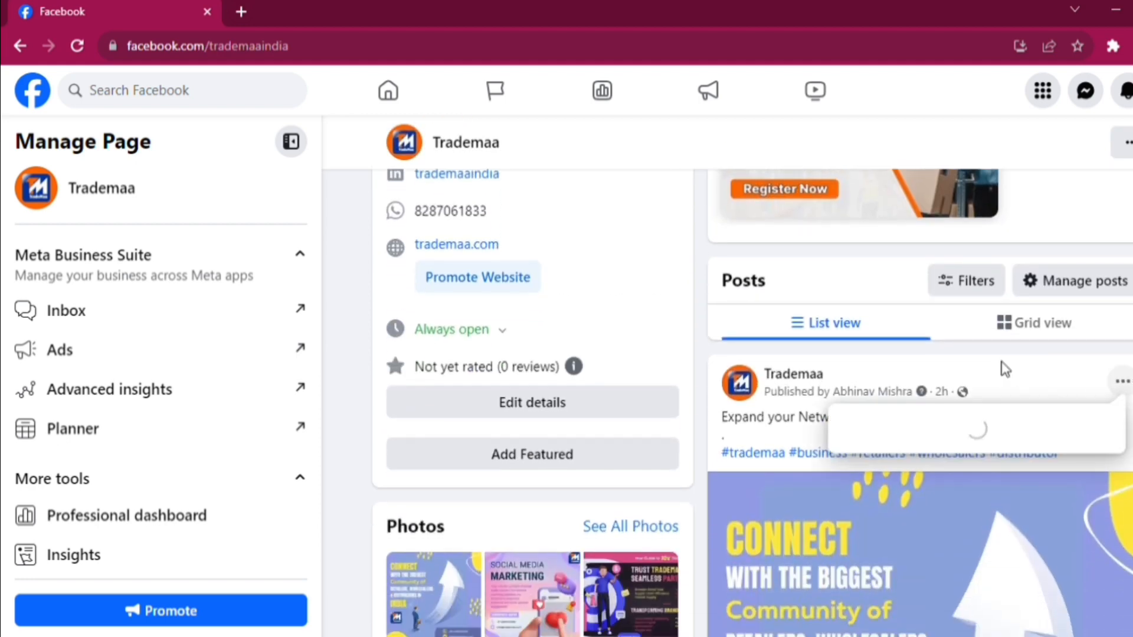
scroll(1005, 369, "down", 3)
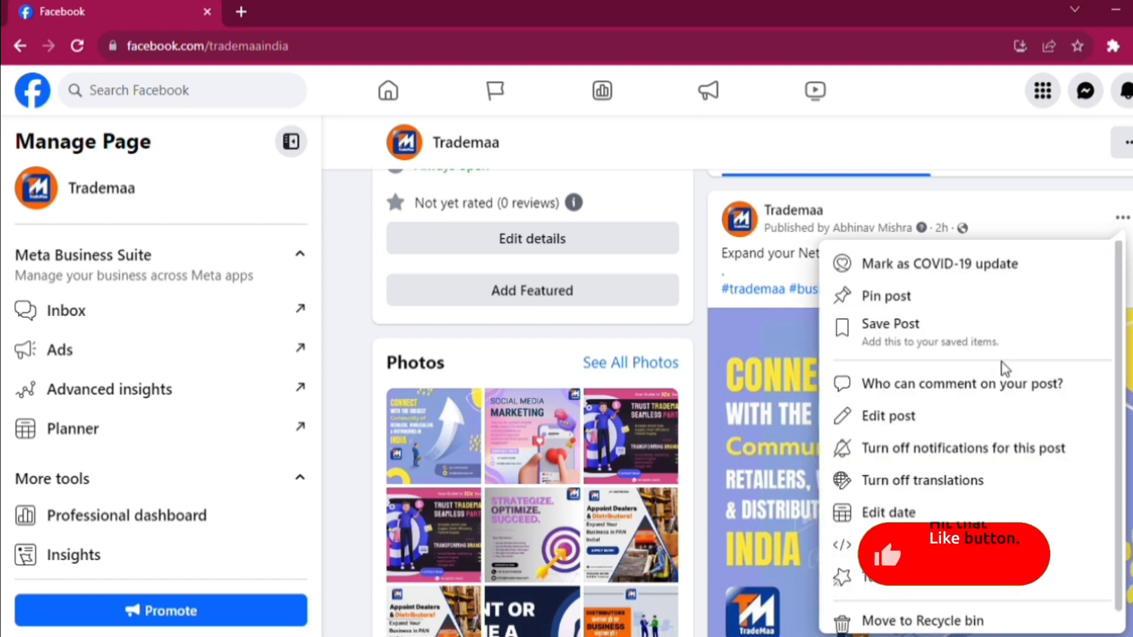
left_click(914, 302)
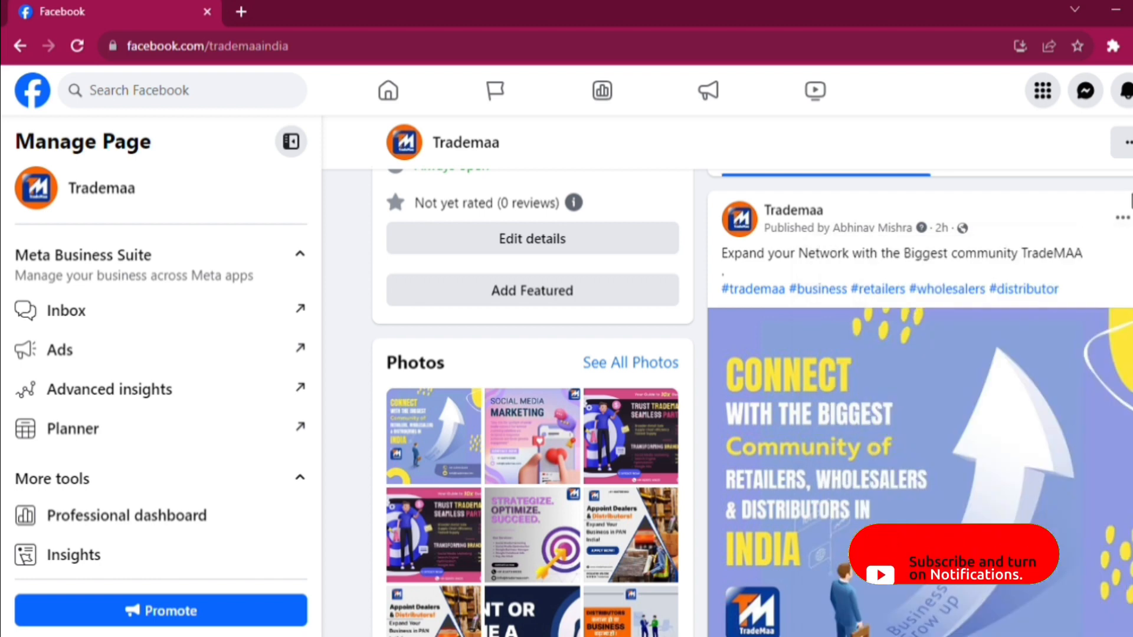
scroll(997, 304, "up", 4)
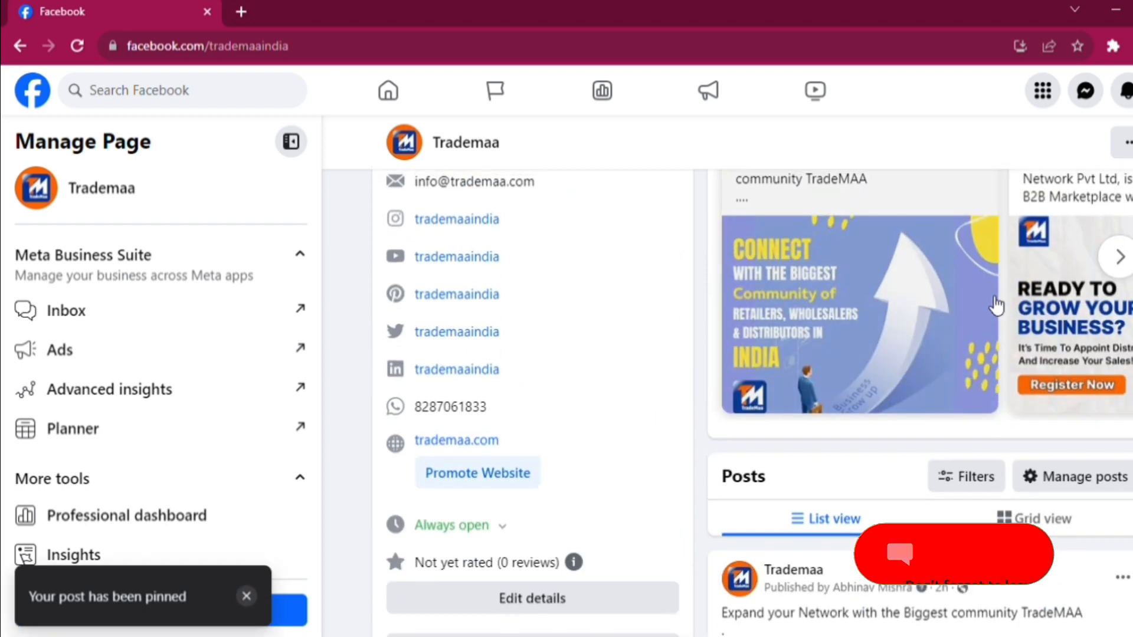
scroll(997, 305, "up", 1)
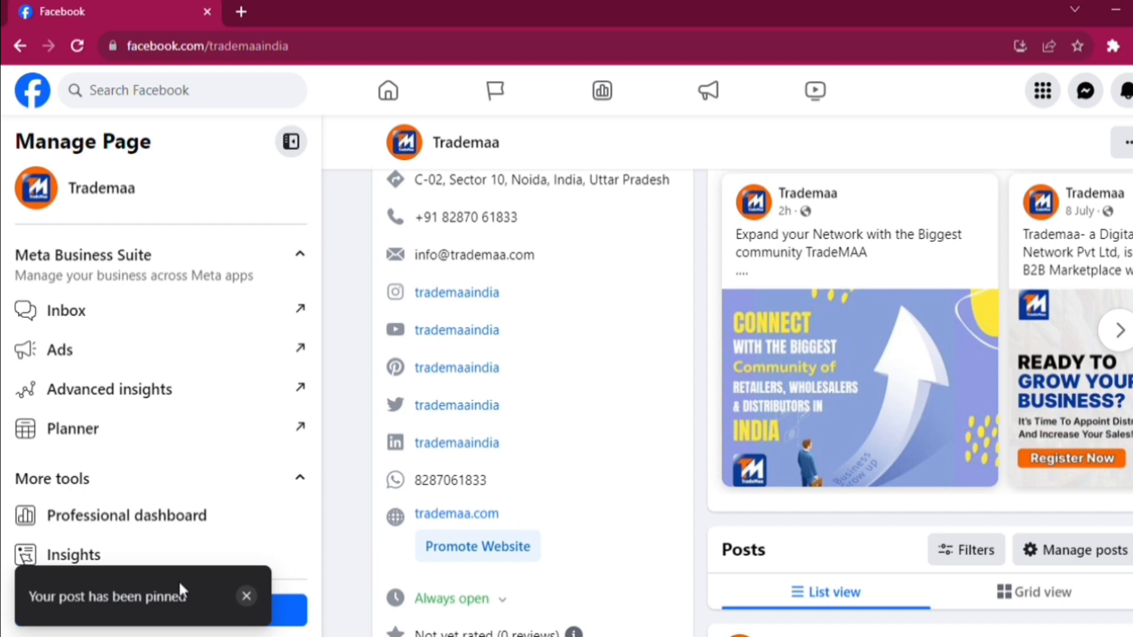
Step: Open the Featured section for managing, view the pinned post's move and unpin options, and finish without changing anything
scroll(880, 289, "up", 2)
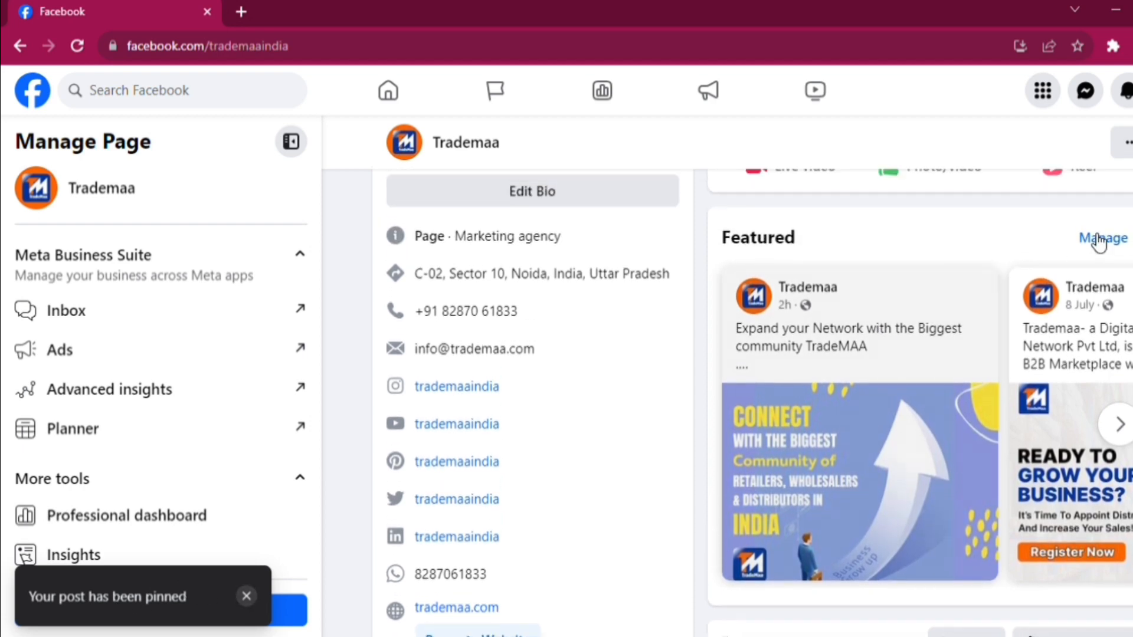
left_click(1102, 239)
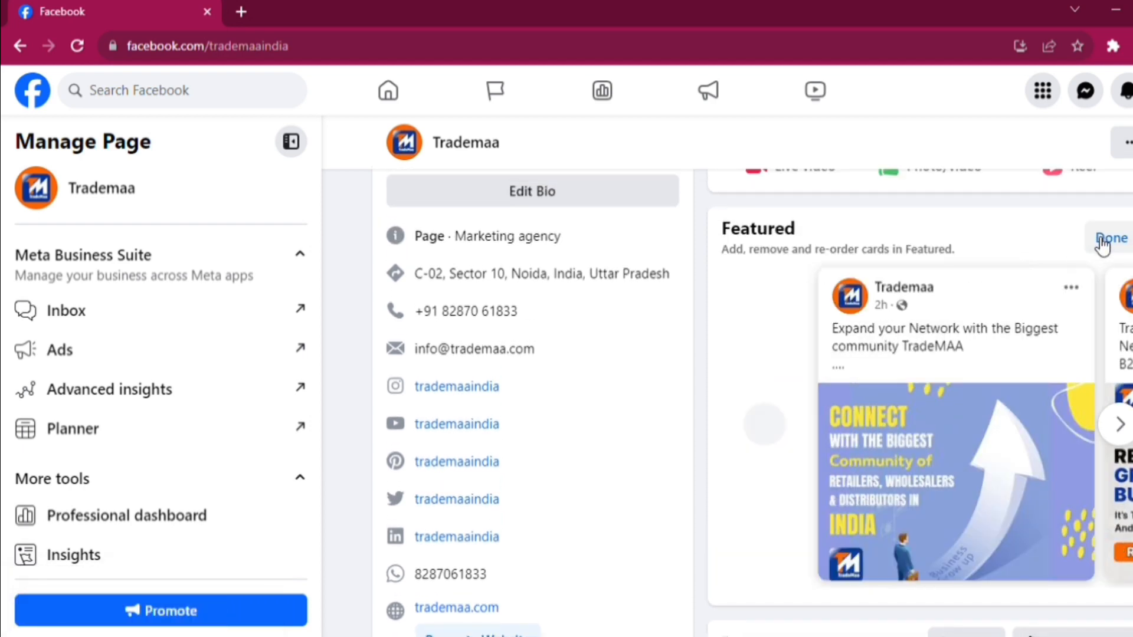
left_click(1072, 290)
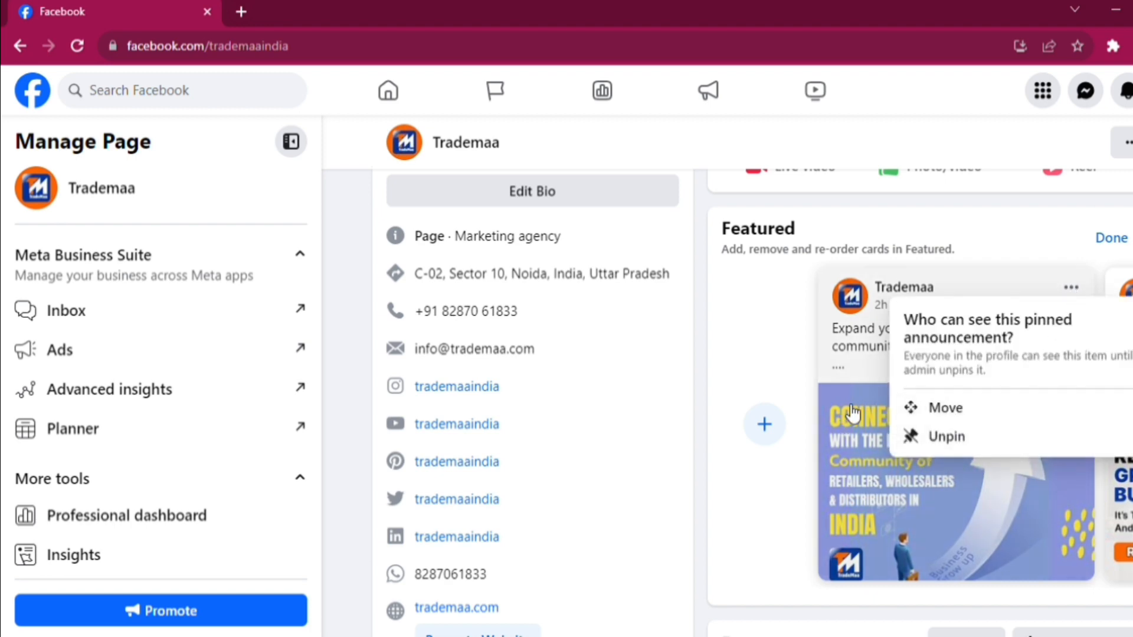
left_click(1121, 242)
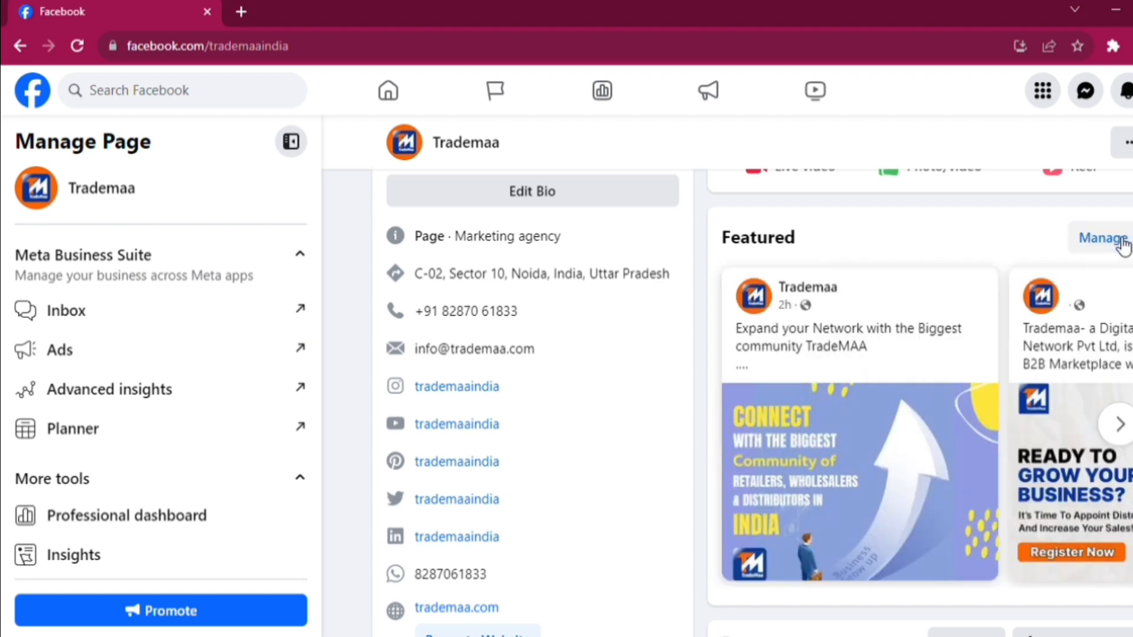
Step: View the list of options for the latest post, such as commenting, editing, date and recycle bin, without choosing one
scroll(964, 342, "down", 10)
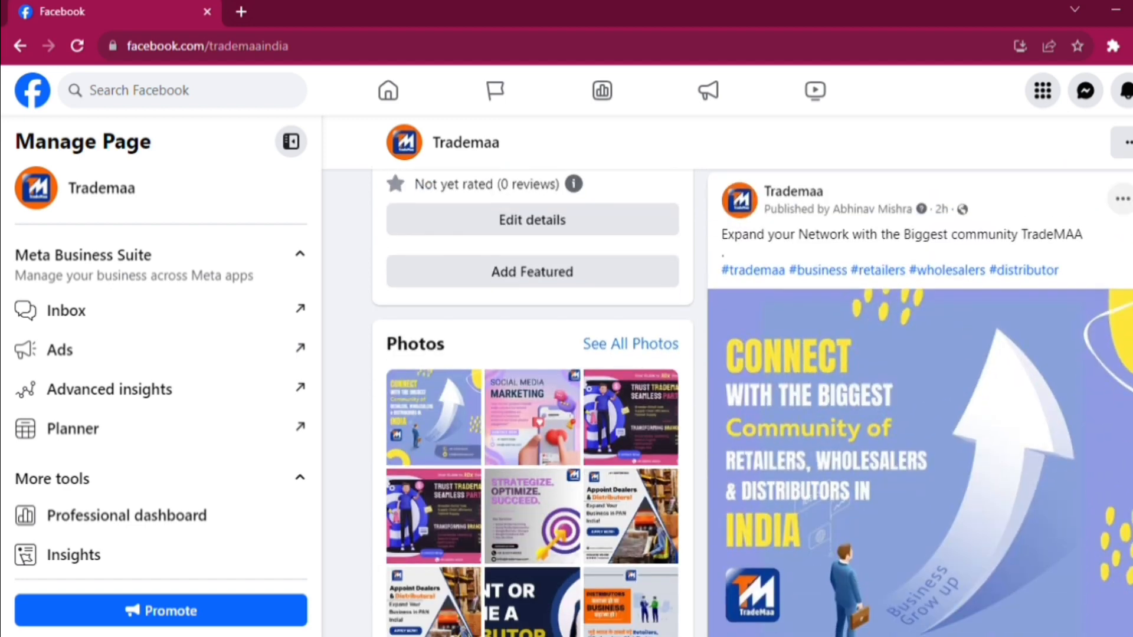
left_click(1123, 199)
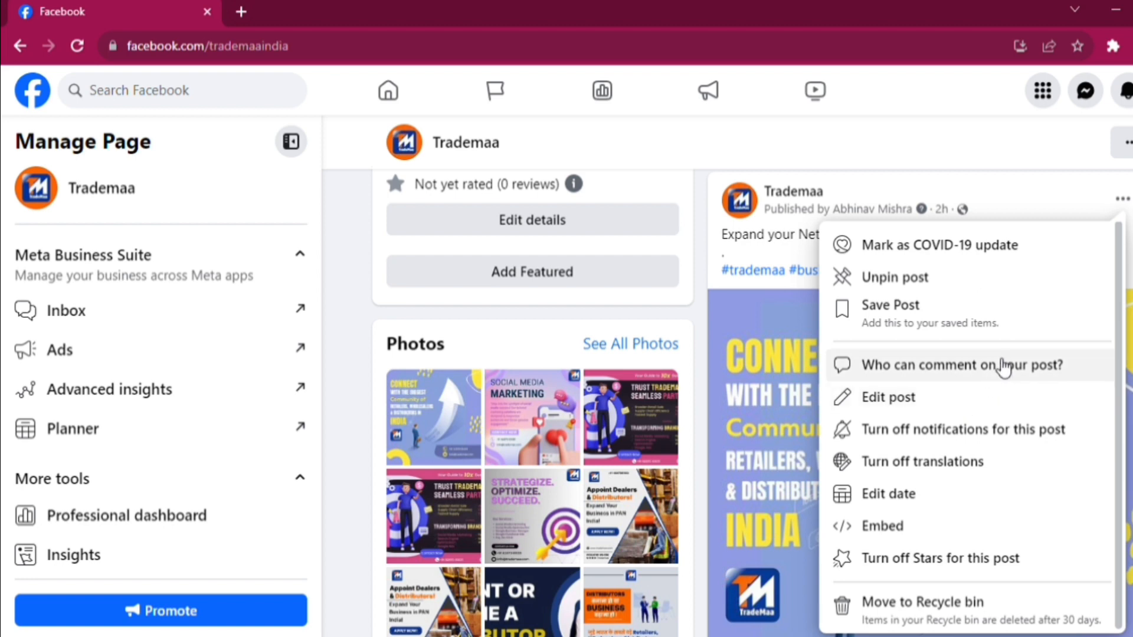
left_click(1121, 204)
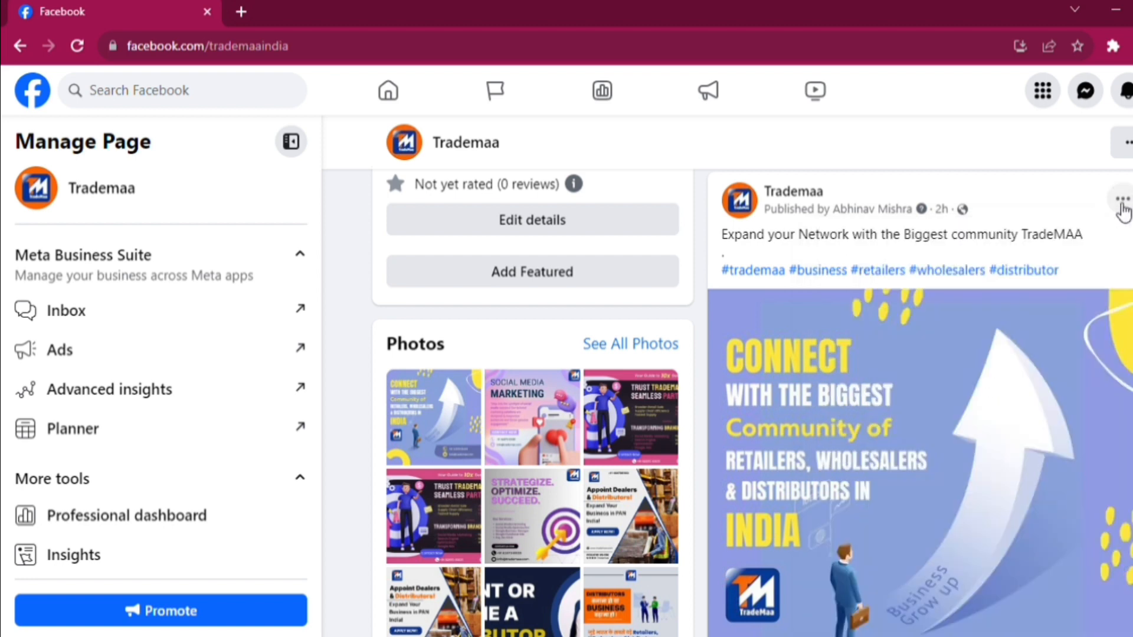
Step: Open the Page's professional dashboard and review its overview, recent content and recent messages
scroll(603, 253, "down", 4)
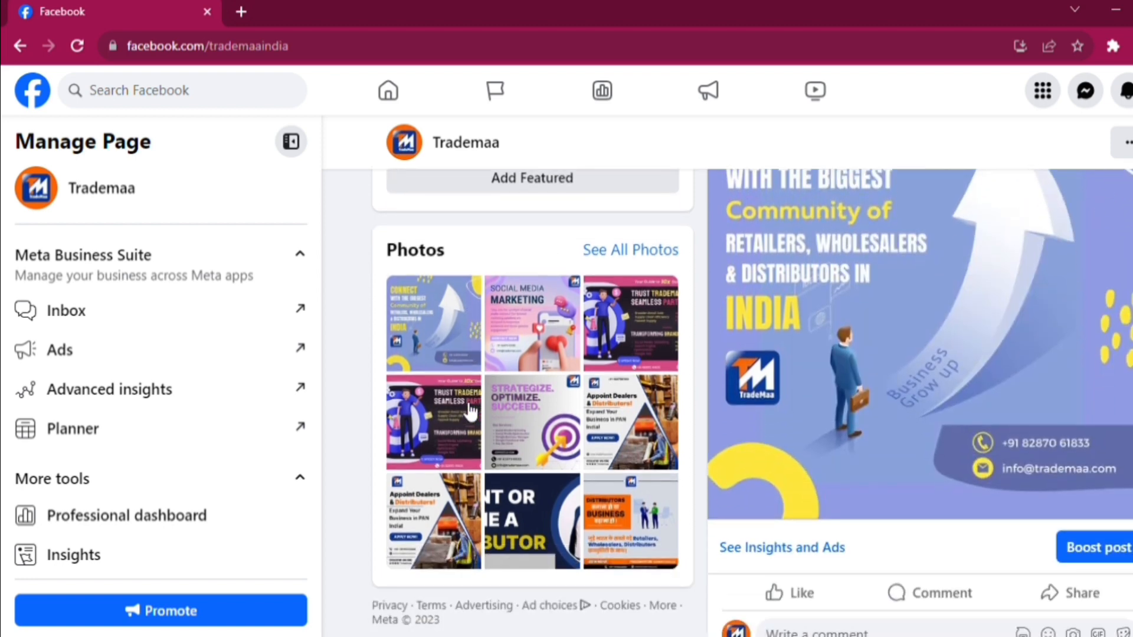
scroll(187, 398, "down", 2)
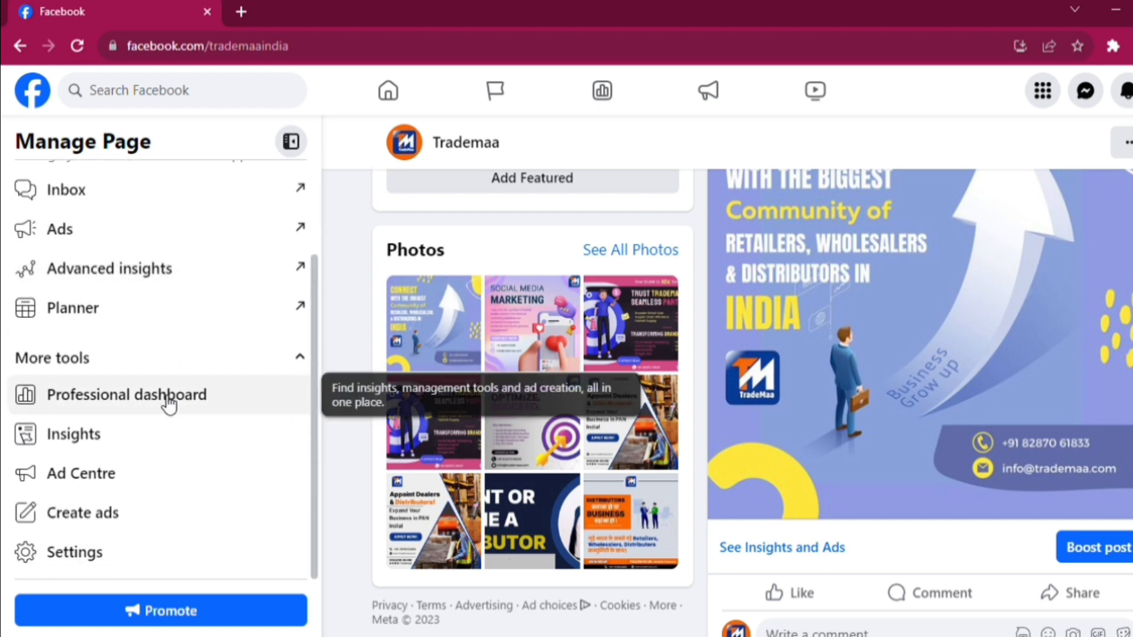
left_click(169, 404)
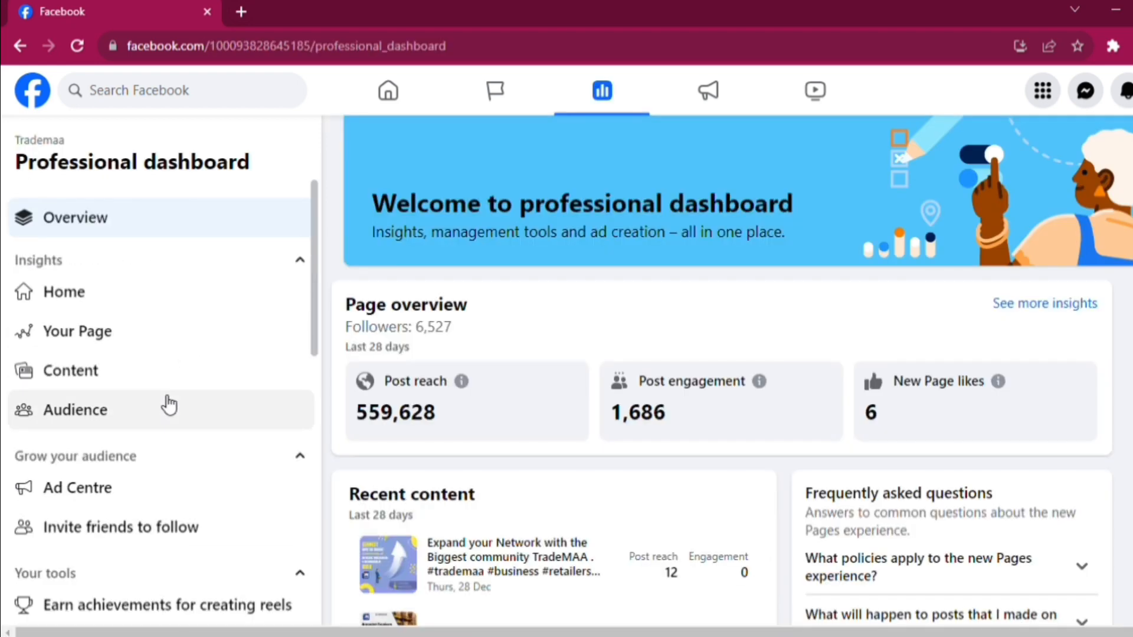
scroll(517, 419, "down", 10)
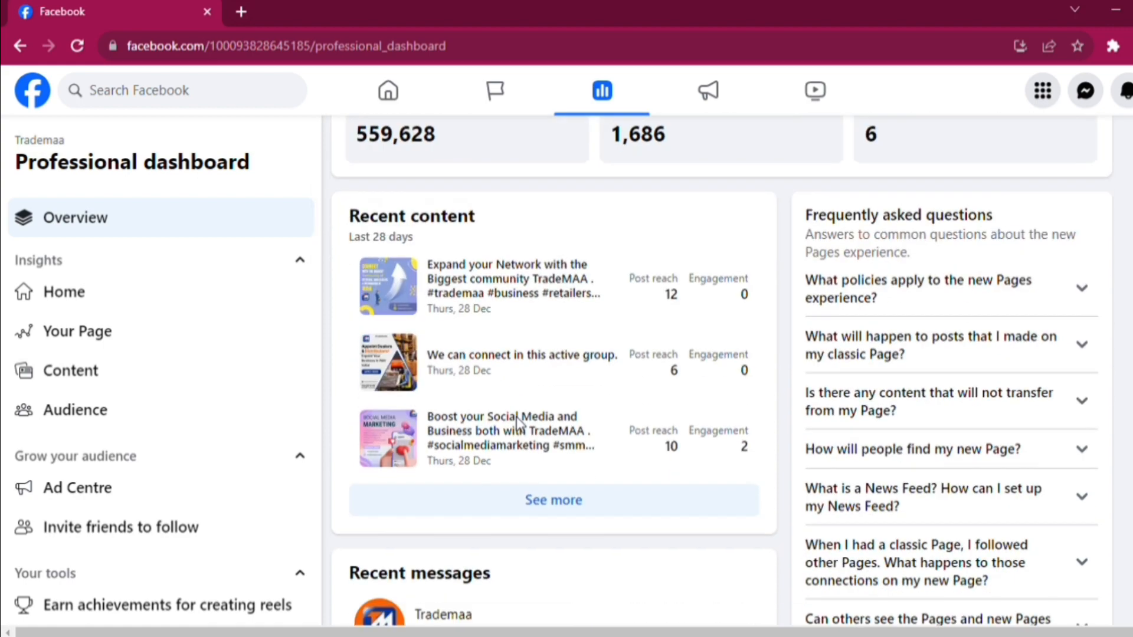
scroll(516, 420, "down", 2)
scroll(516, 422, "up", 3)
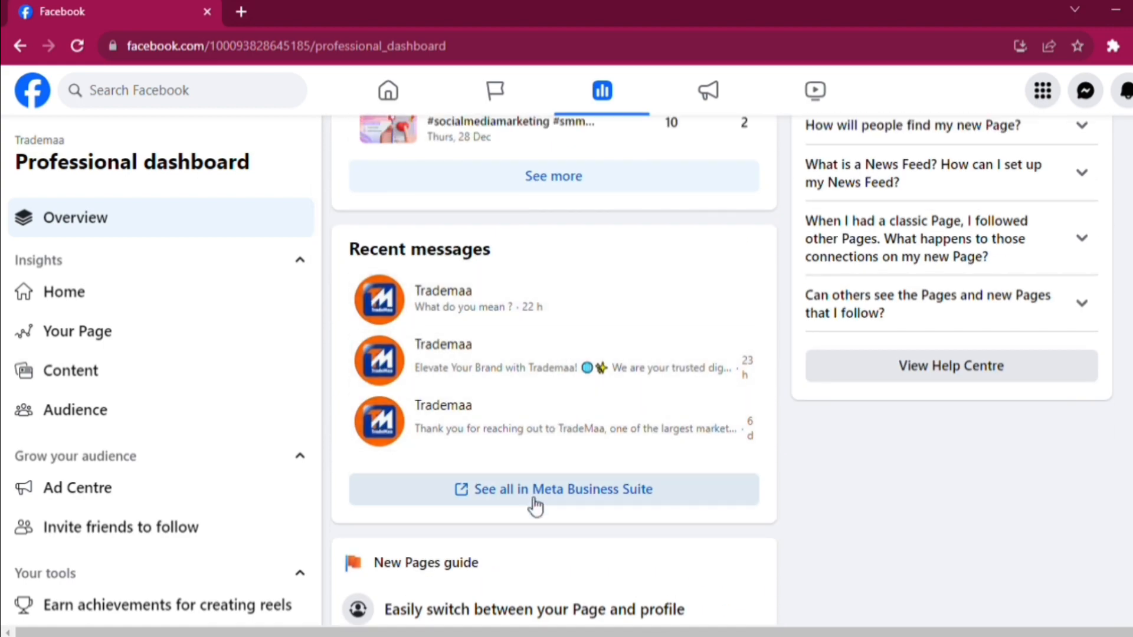
Step: Open all recent messages in Meta Business Suite, return to the professional dashboard and view the New Pages guide
left_click(535, 505)
left_click(158, 7)
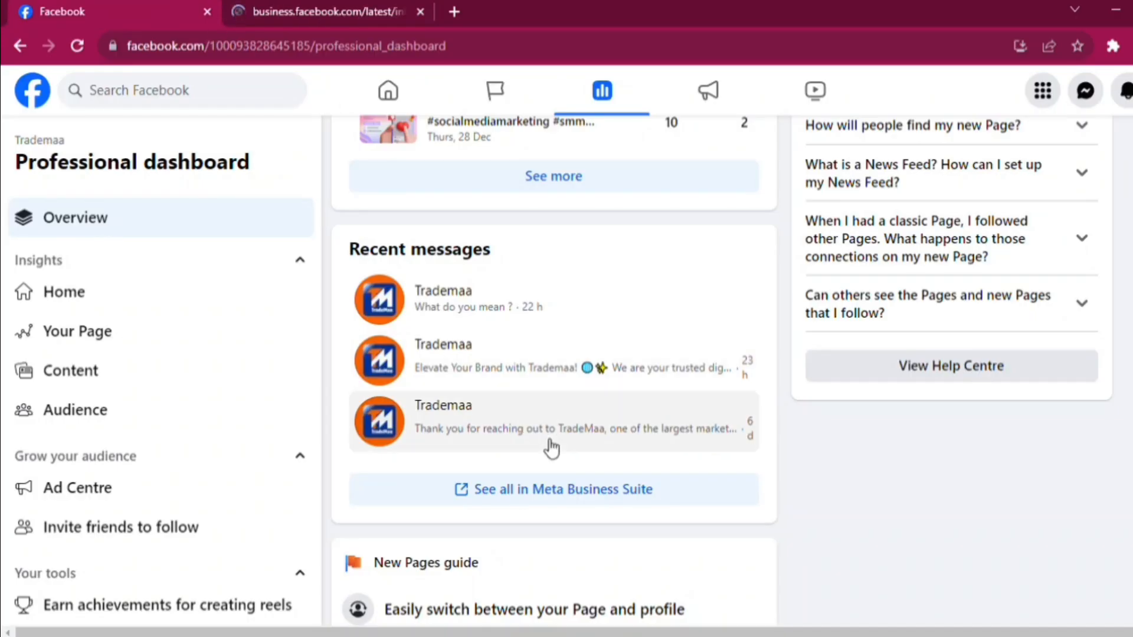
scroll(551, 449, "down", 3)
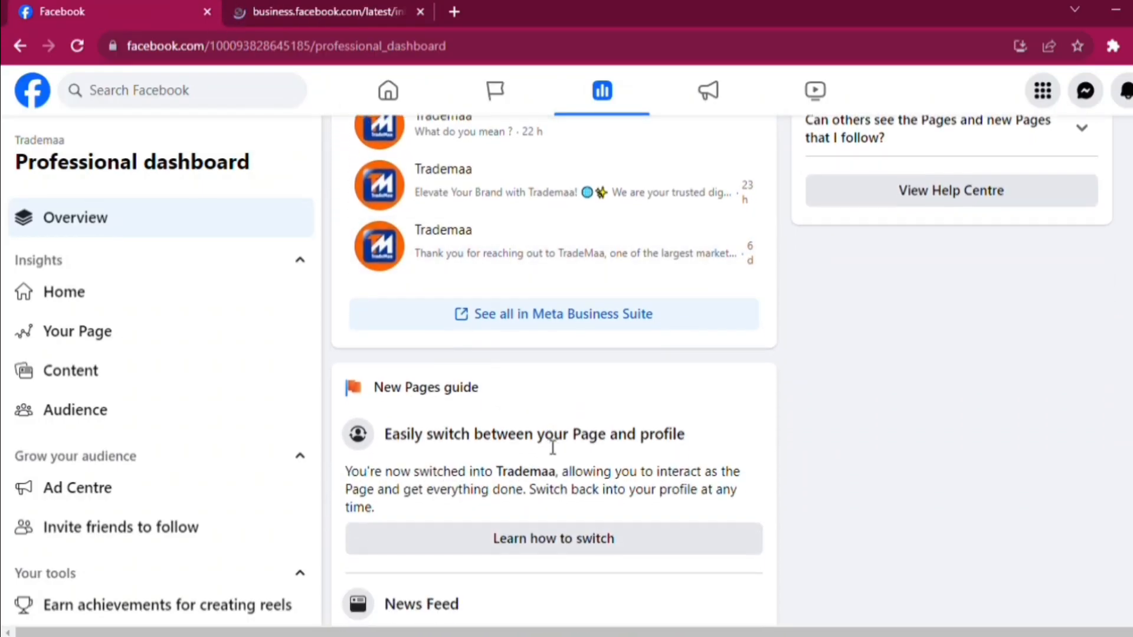
scroll(553, 448, "down", 2)
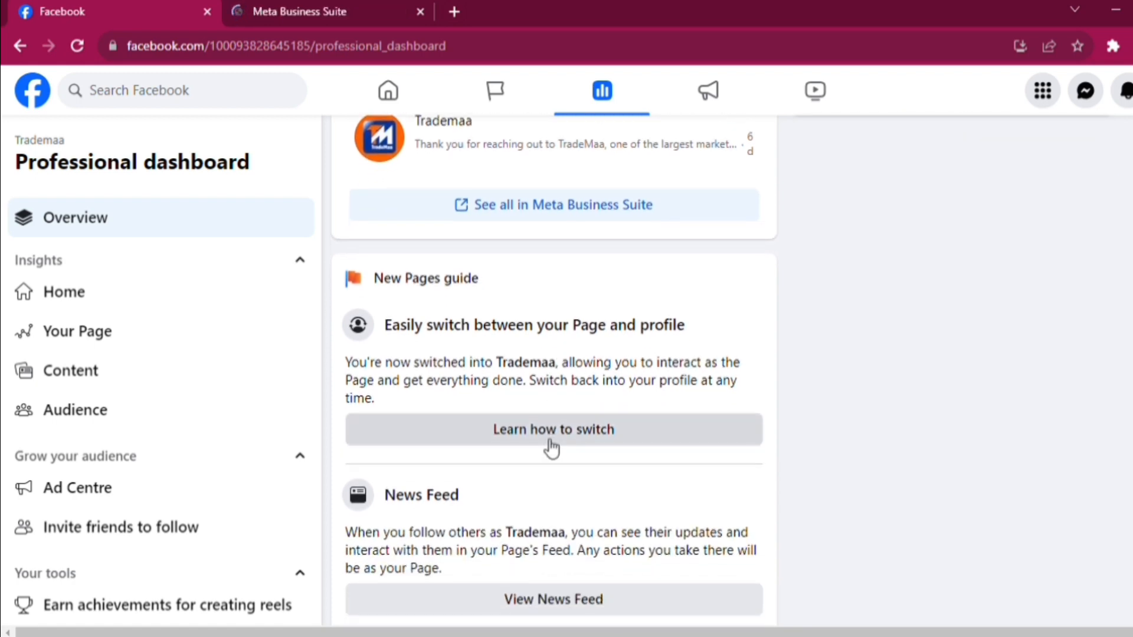
scroll(551, 448, "down", 1)
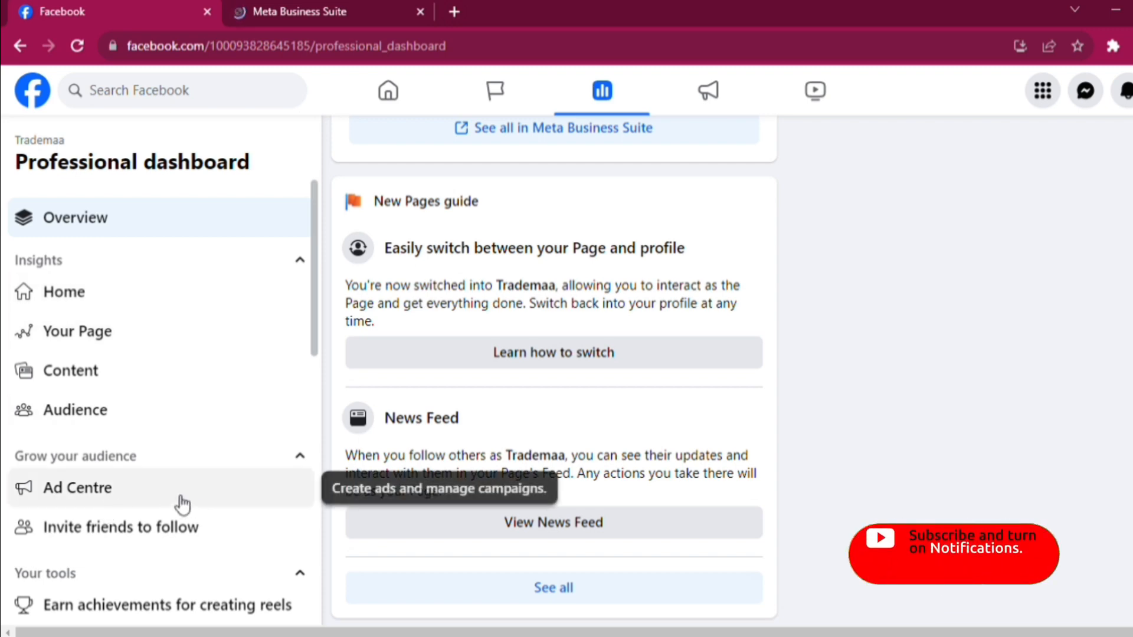
Step: Look through the professional dashboard's tools and open the Page access settings
scroll(183, 505, "down", 3)
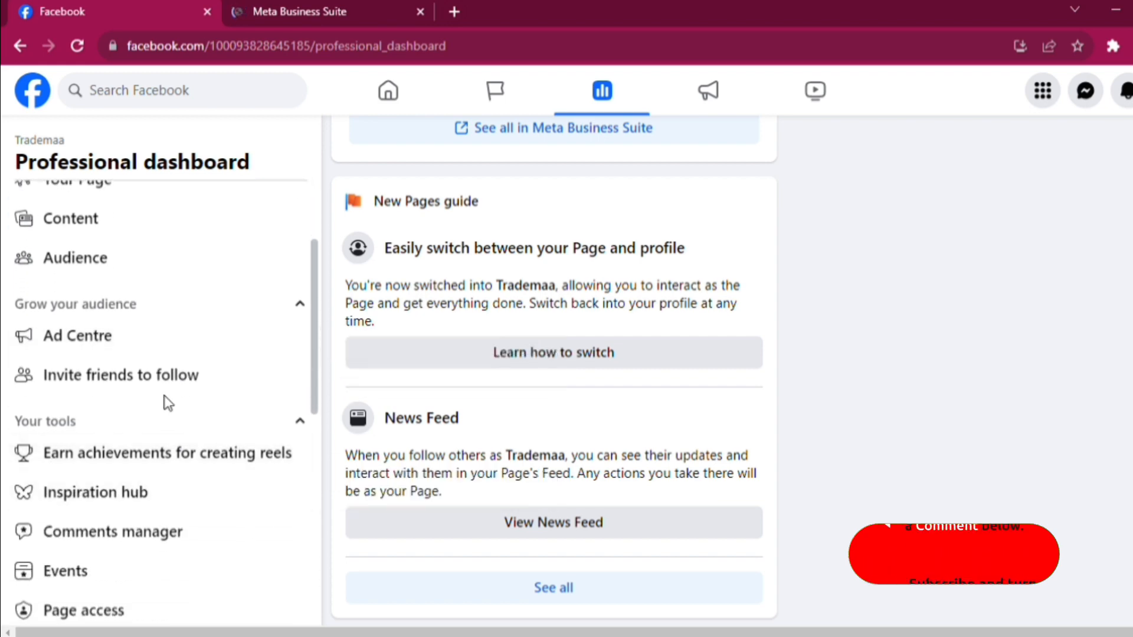
scroll(181, 389, "down", 2)
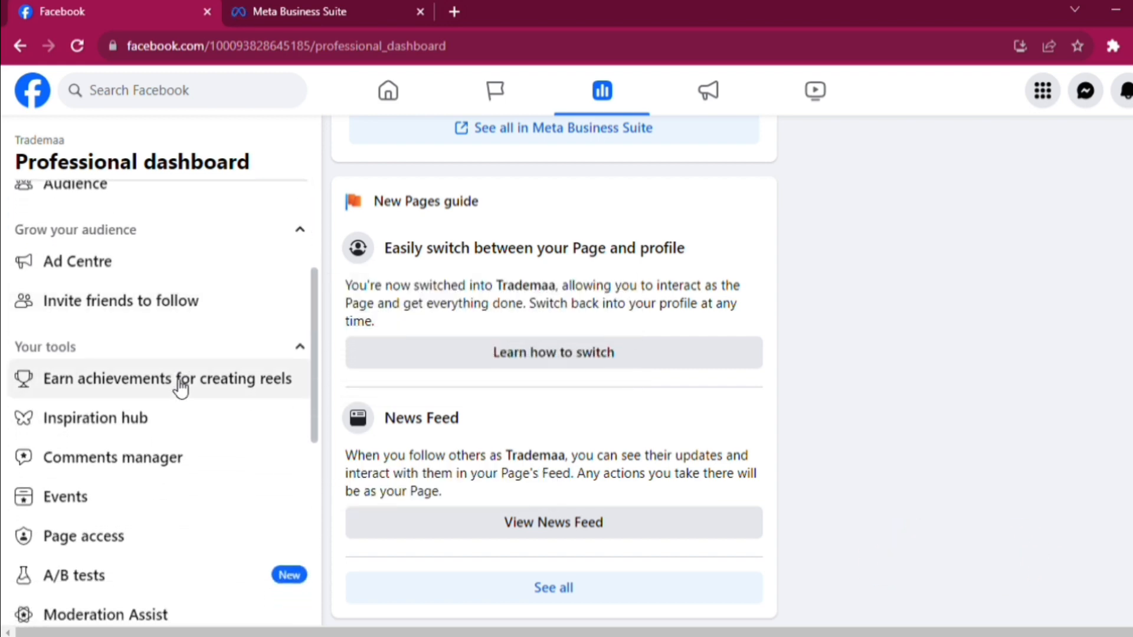
scroll(182, 390, "down", 3)
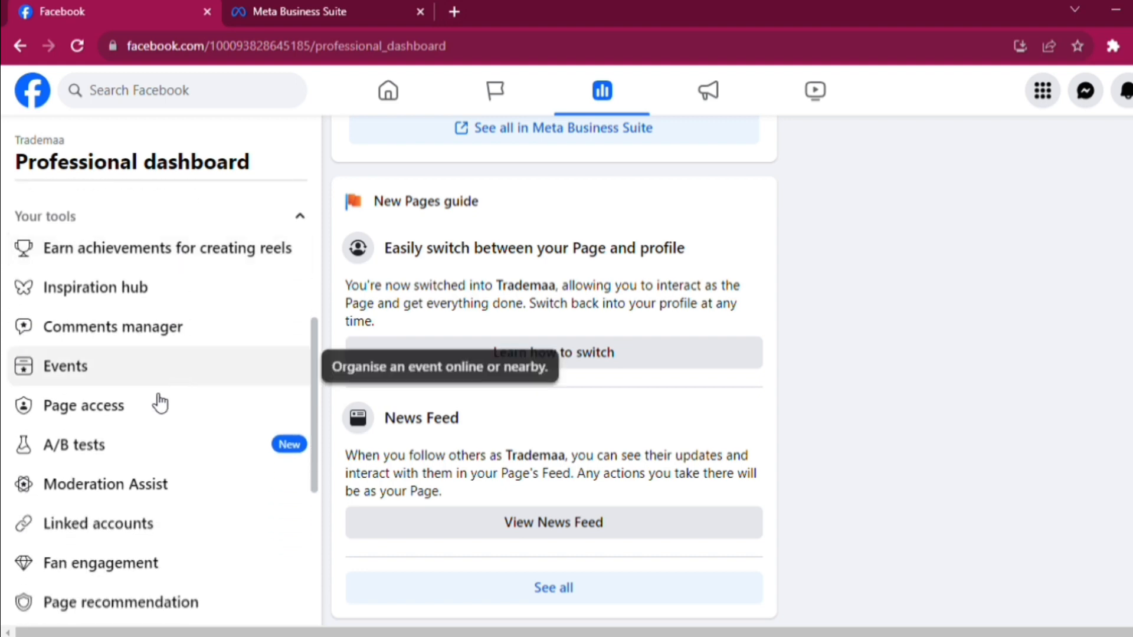
left_click(118, 424)
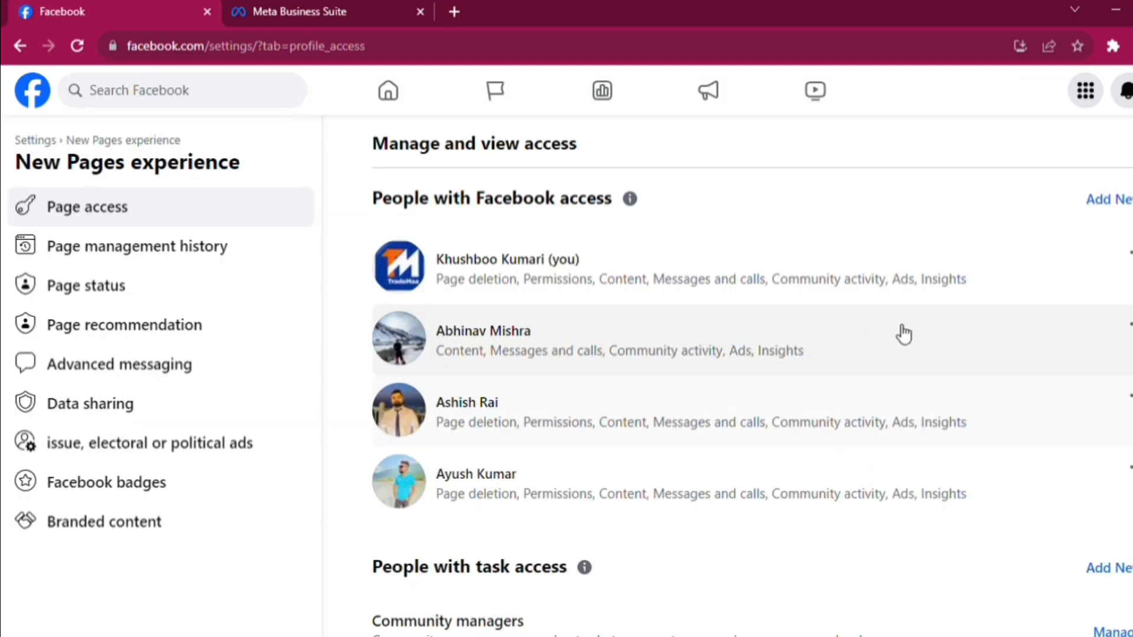
Step: Start adding someone with Facebook access, search by name, review one match's permissions and return to the results
left_click(1126, 204)
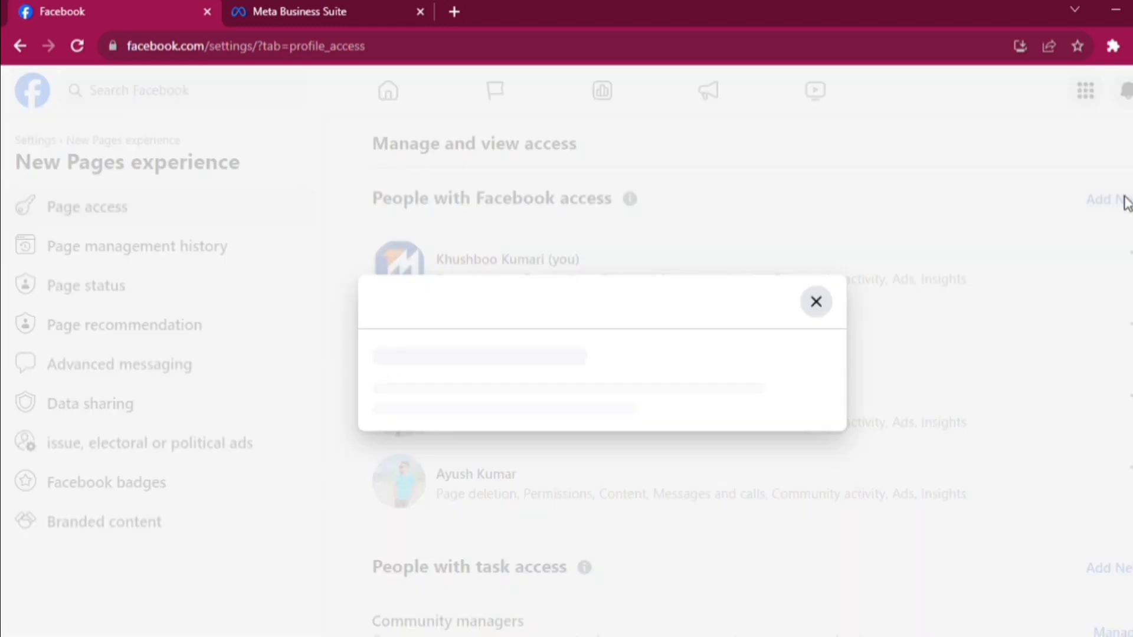
left_click(805, 508)
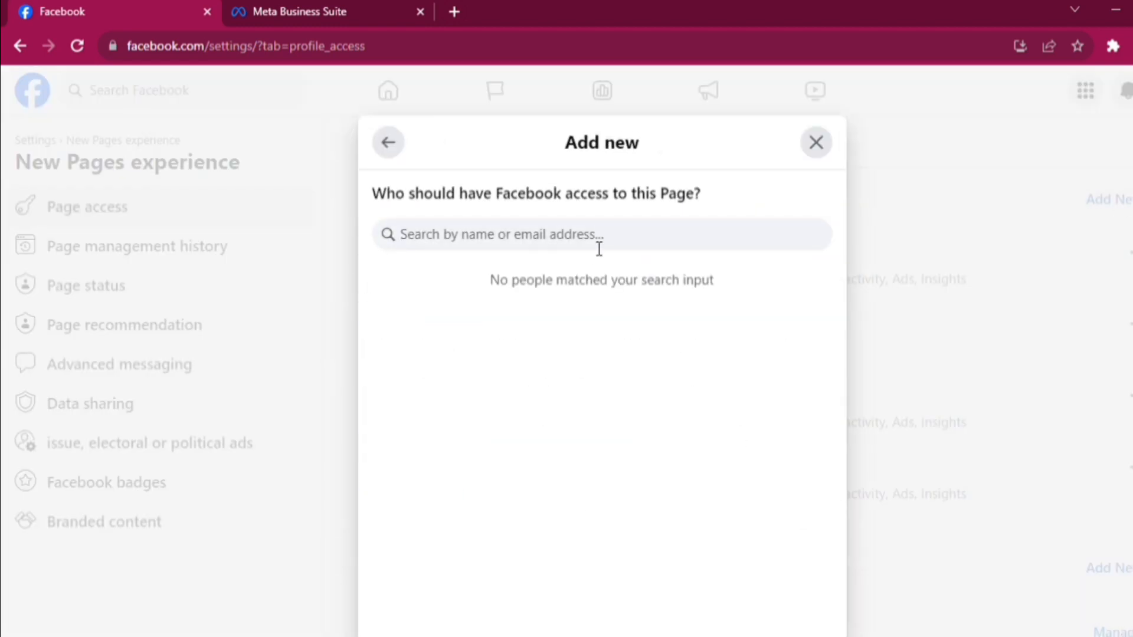
type("ravi")
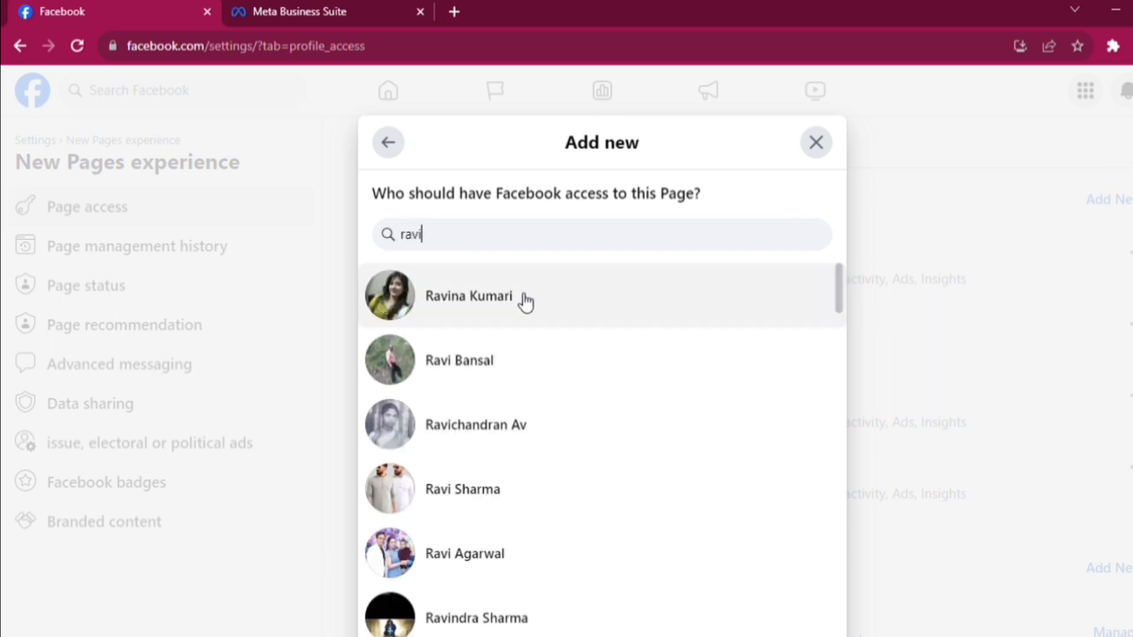
left_click(493, 487)
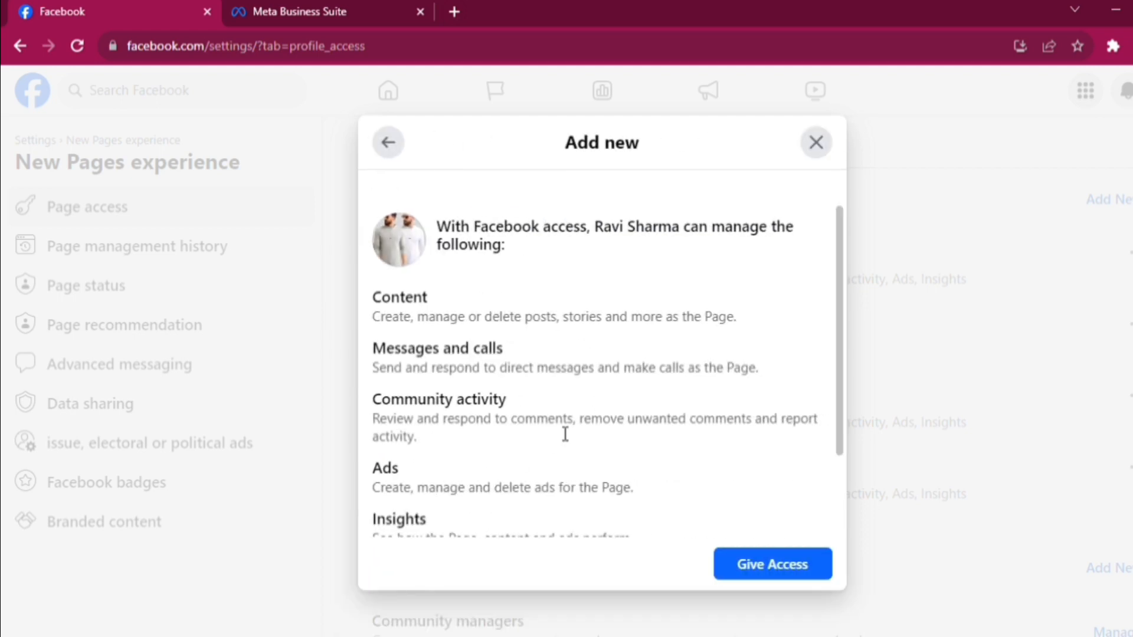
scroll(565, 434, "down", 2)
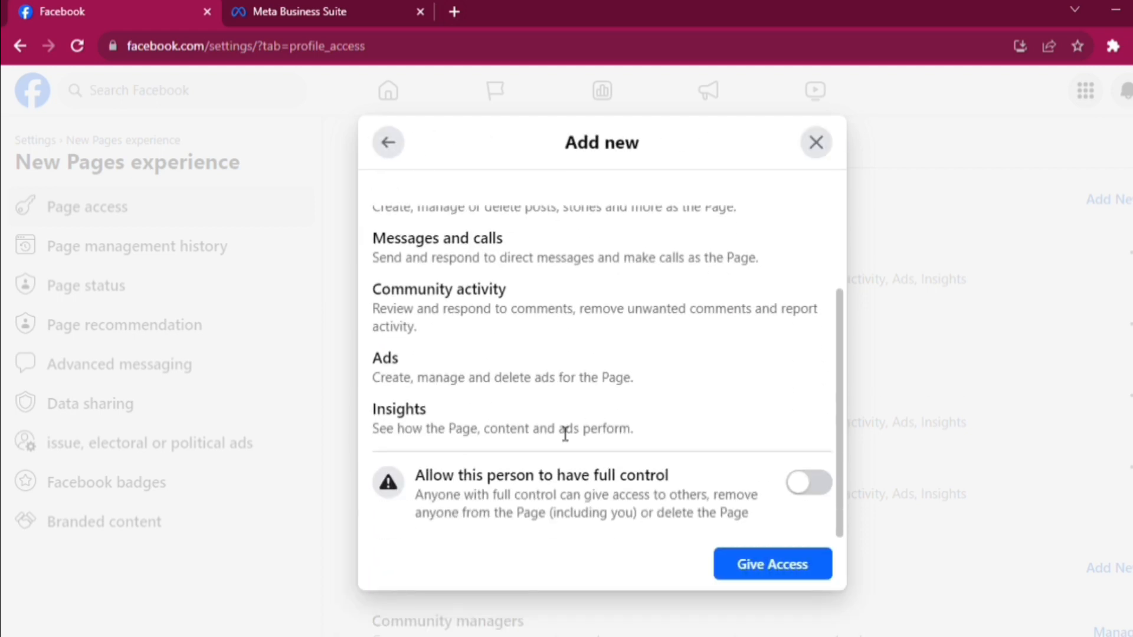
left_click(388, 145)
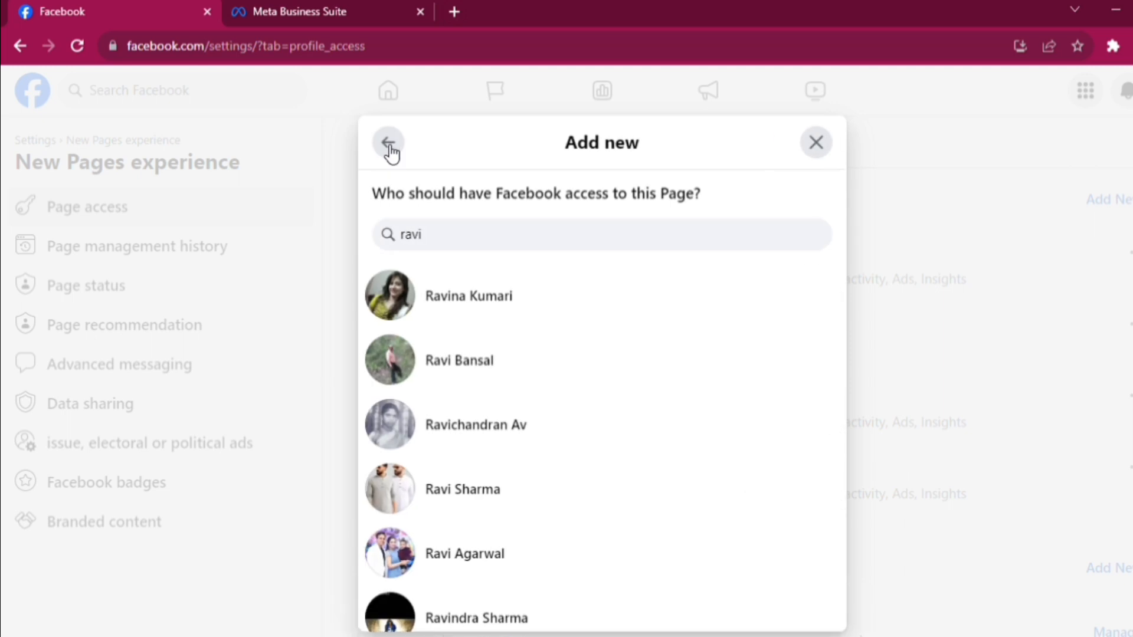
Step: Choose another matching person, review their permissions, turn full control on and off, and close without giving access
double_click(523, 237)
scroll(516, 445, "down", 5)
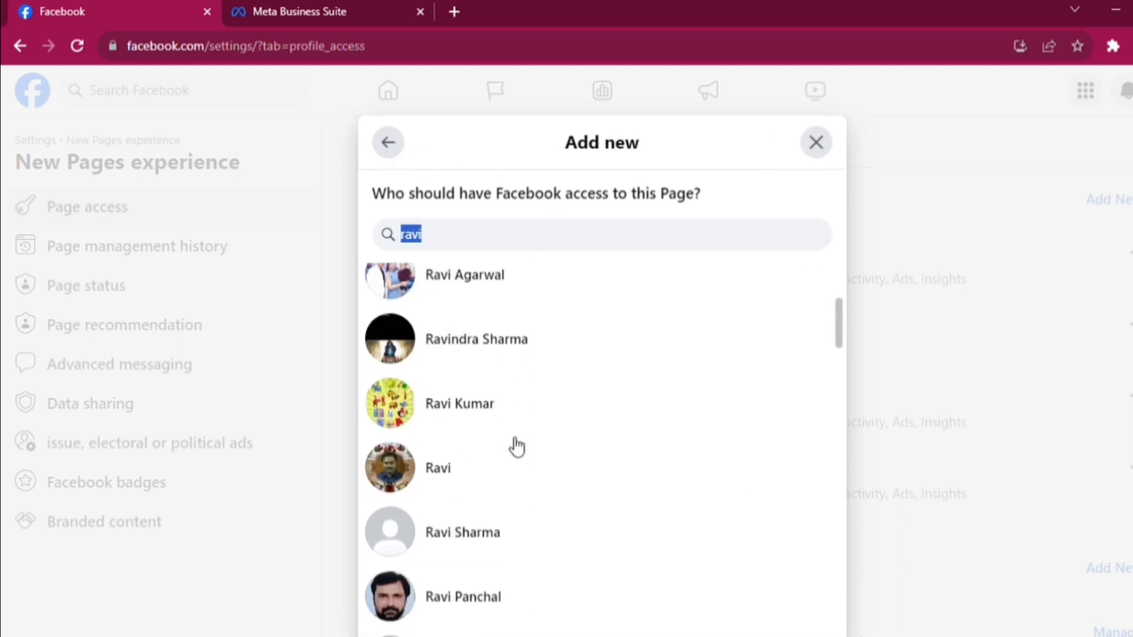
left_click(503, 468)
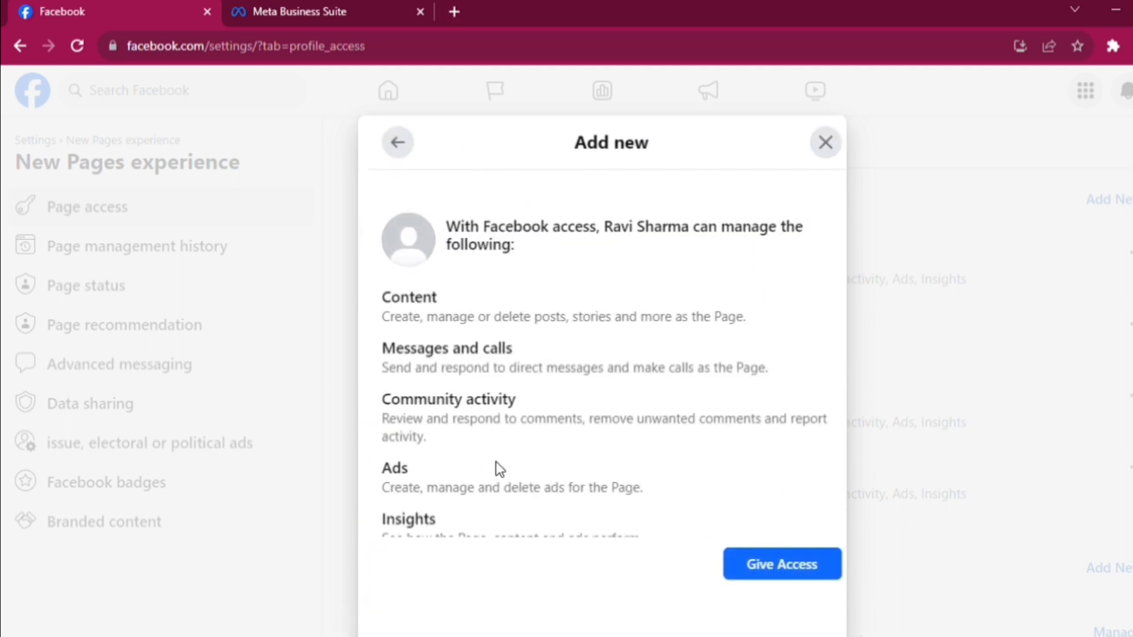
scroll(496, 462, "down", 2)
scroll(496, 462, "down", 1)
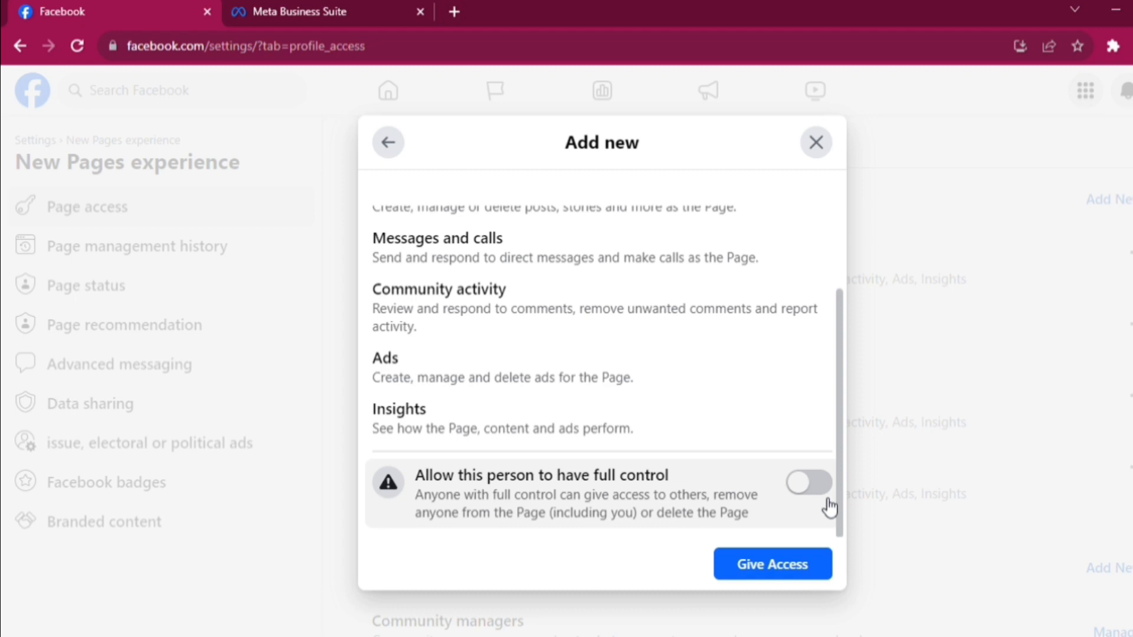
scroll(703, 384, "up", 1)
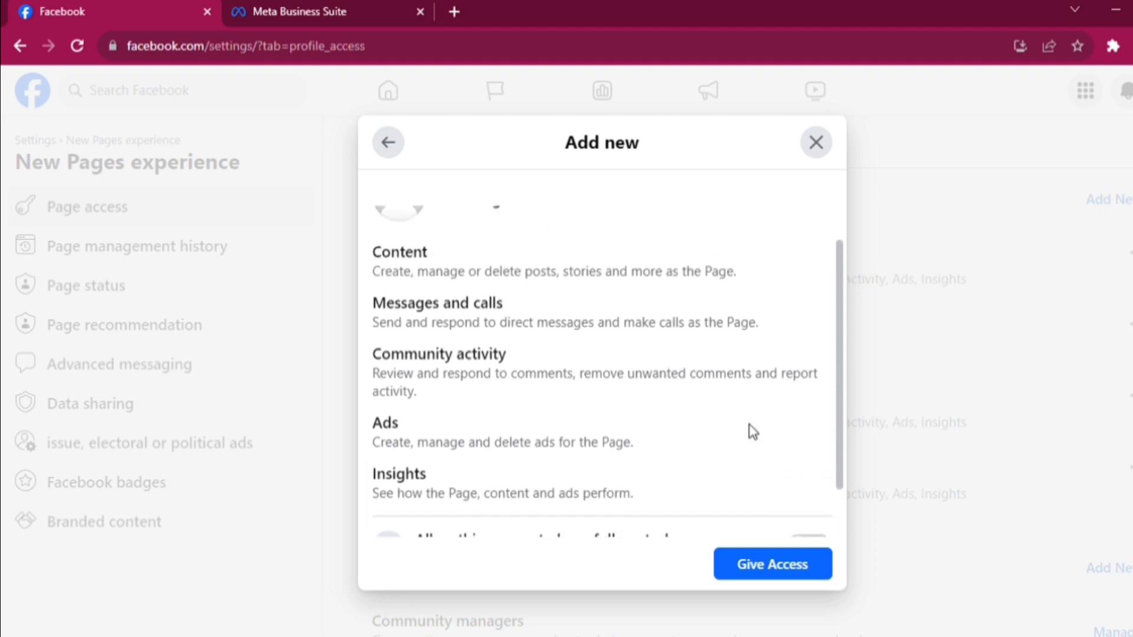
scroll(783, 507, "down", 1)
left_click(812, 494)
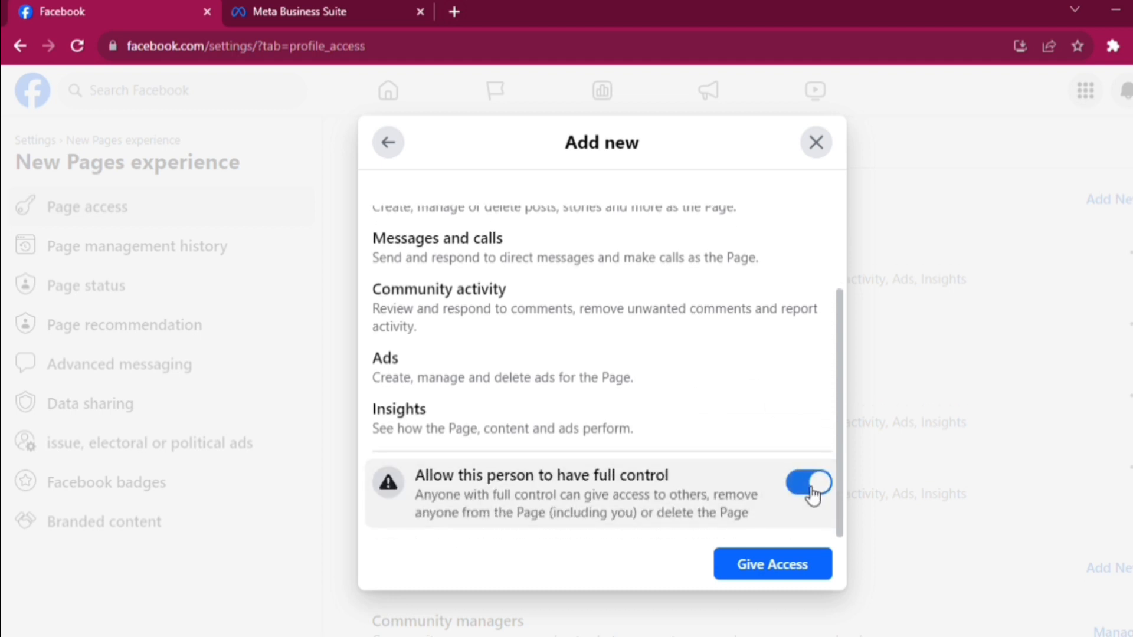
left_click(811, 485)
scroll(767, 298, "up", 2)
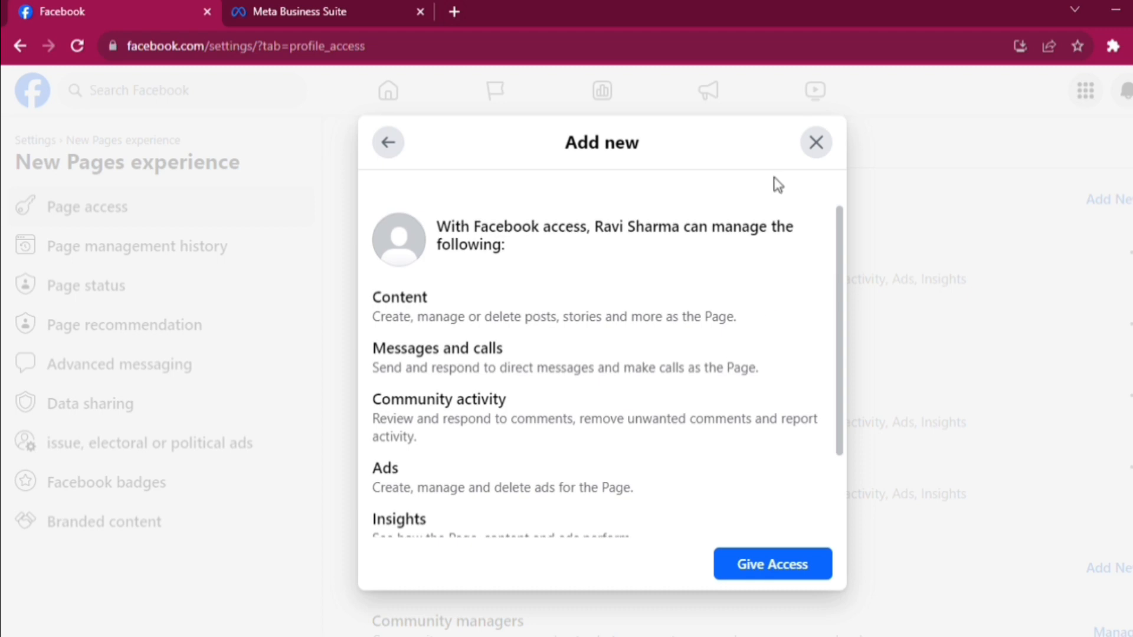
left_click(815, 144)
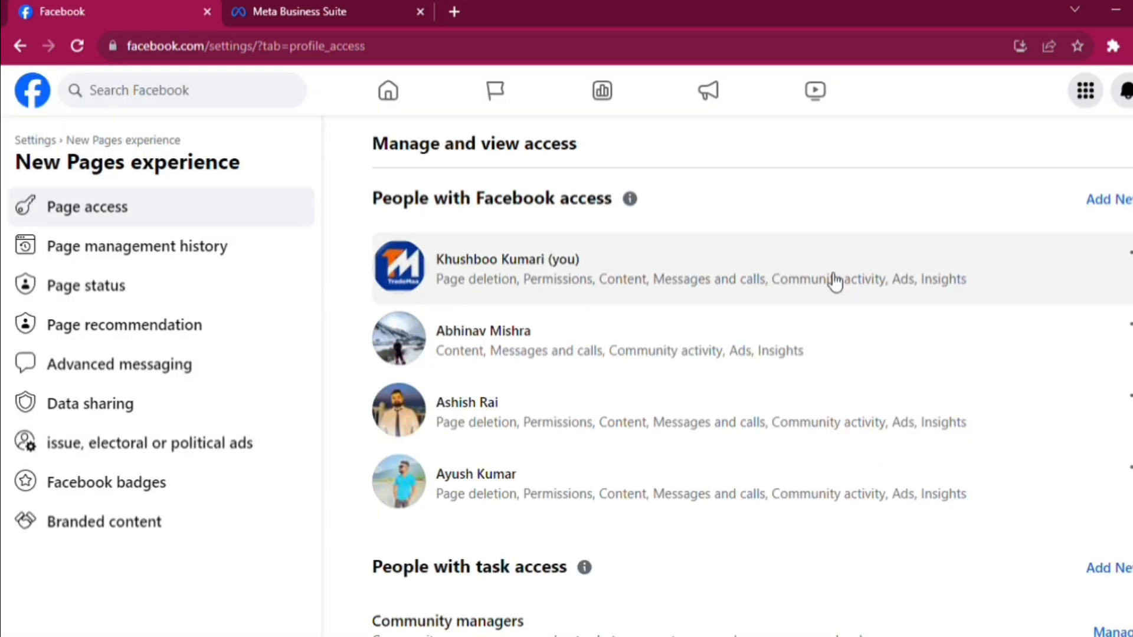
Step: Request removal of the last listed person with Facebook access, confirming with the account password
scroll(850, 281, "down", 1)
left_click(1129, 386)
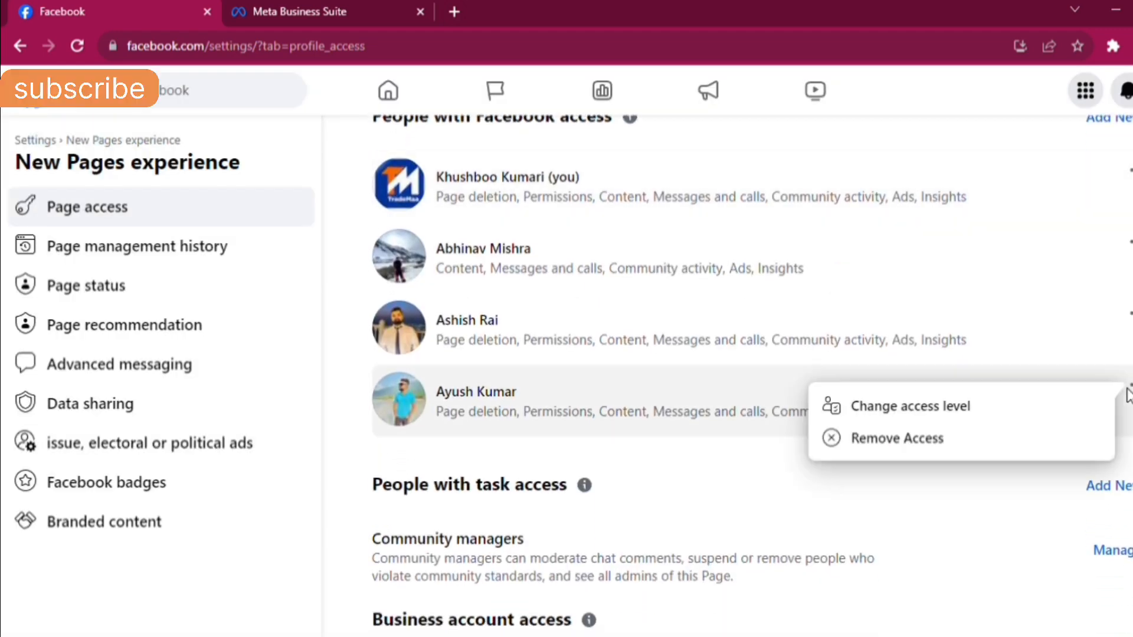
left_click(920, 451)
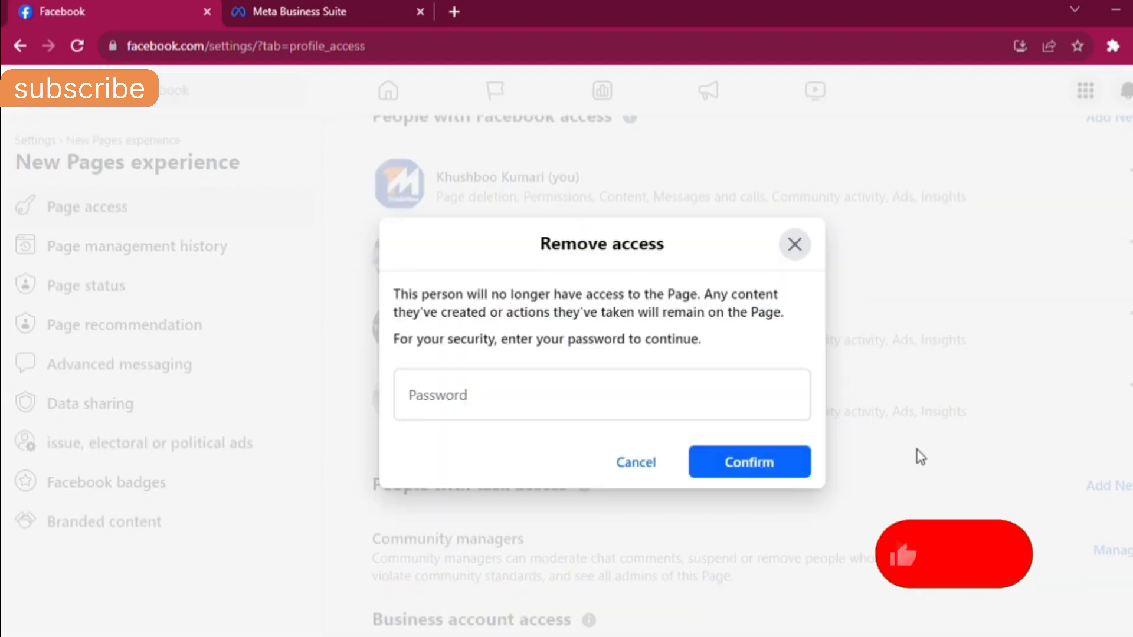
left_click(645, 392)
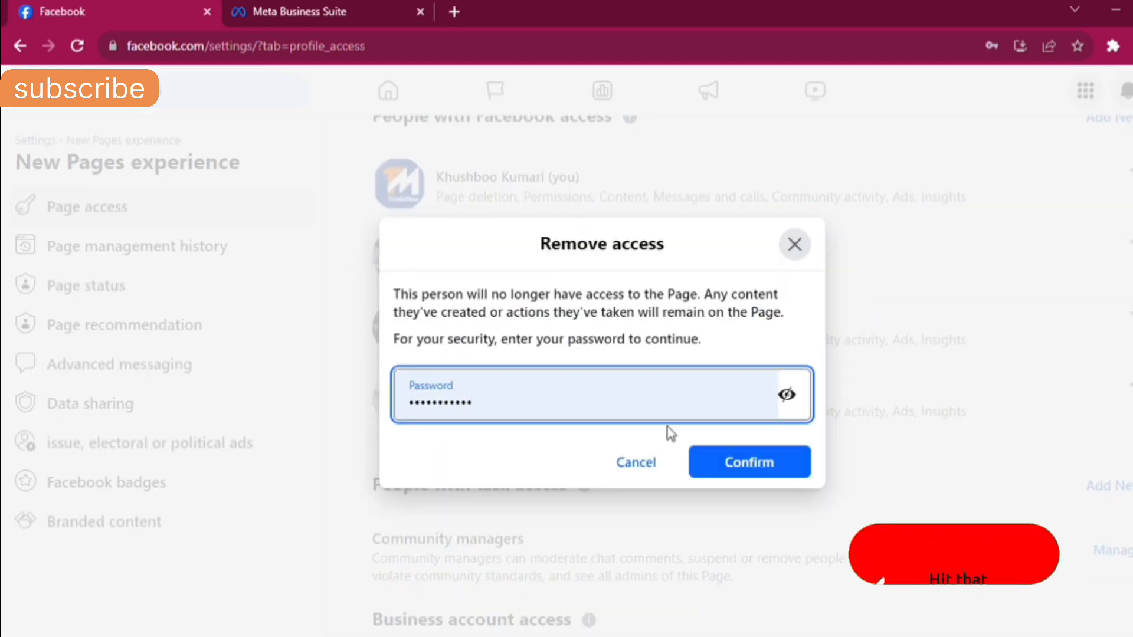
left_click(714, 461)
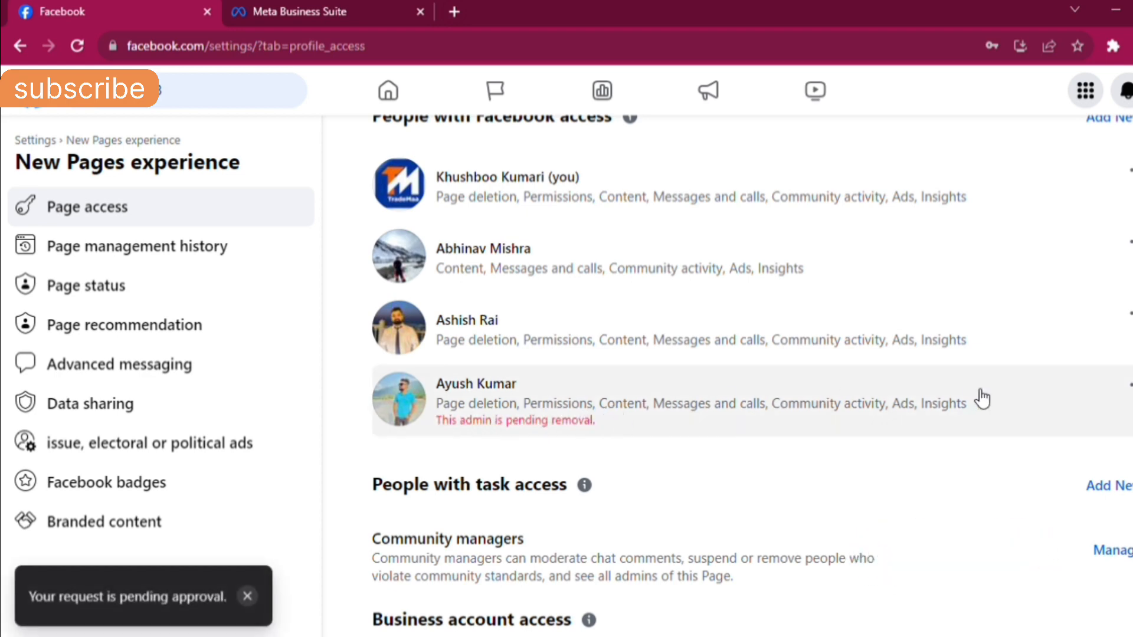
Step: Change the pending-removal admin to task access with Content and Insights enabled, confirming with the profile password
left_click(1129, 385)
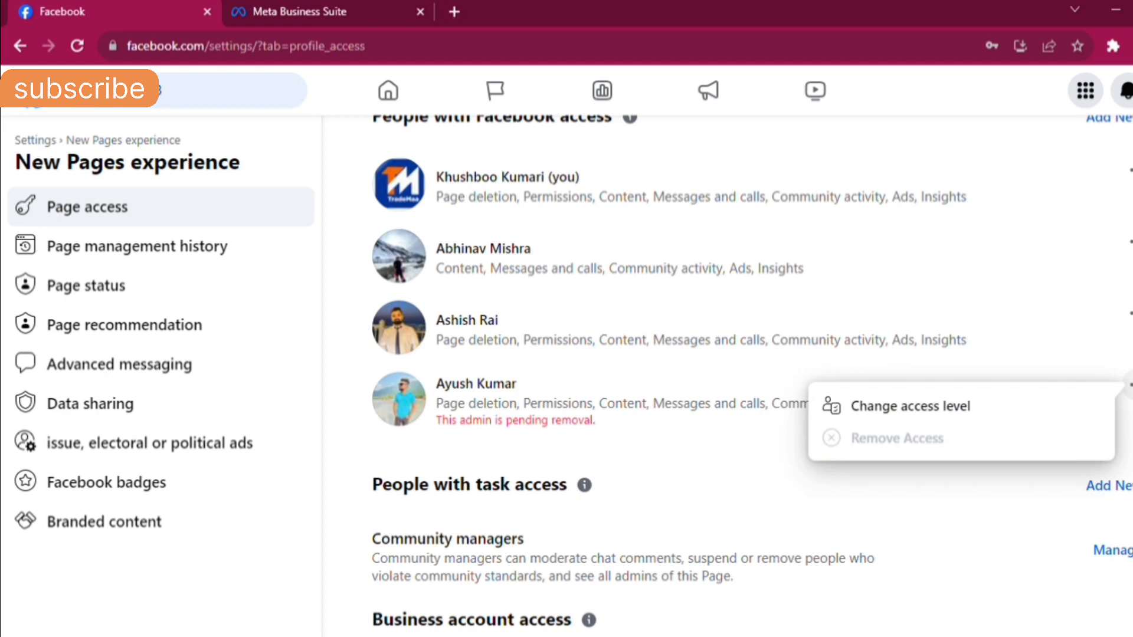
left_click(960, 413)
left_click(765, 484)
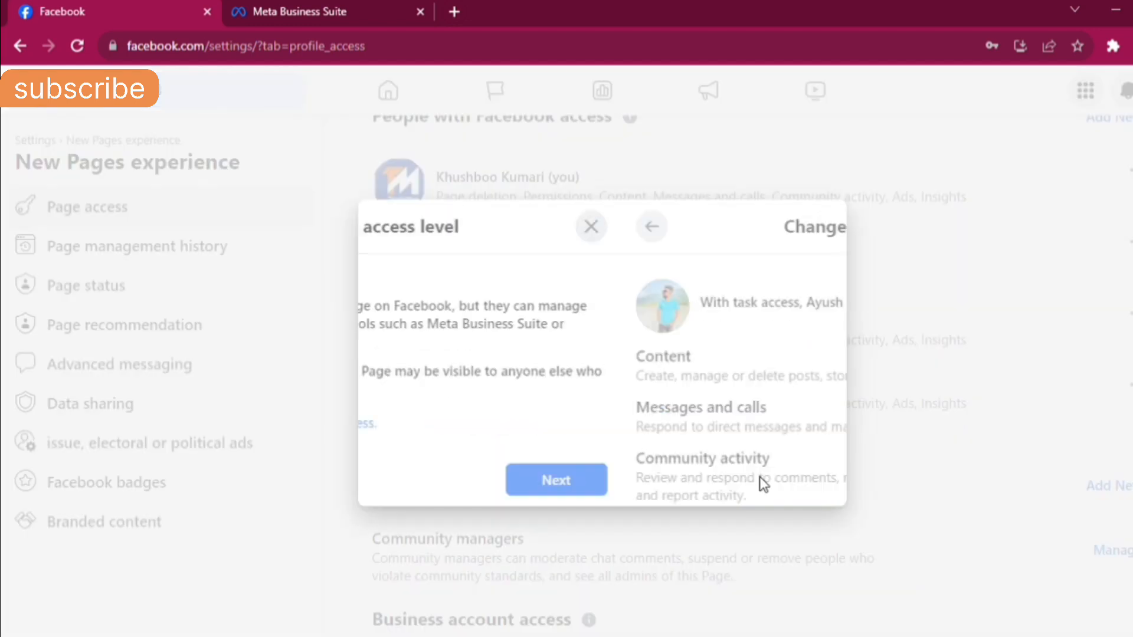
left_click(821, 281)
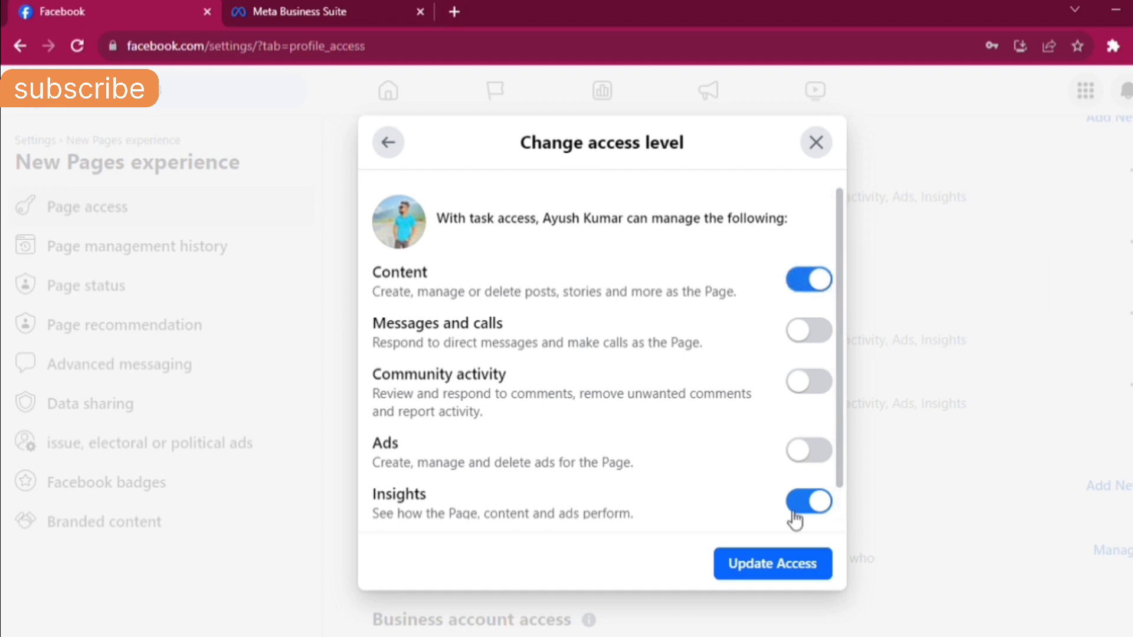
left_click(762, 570)
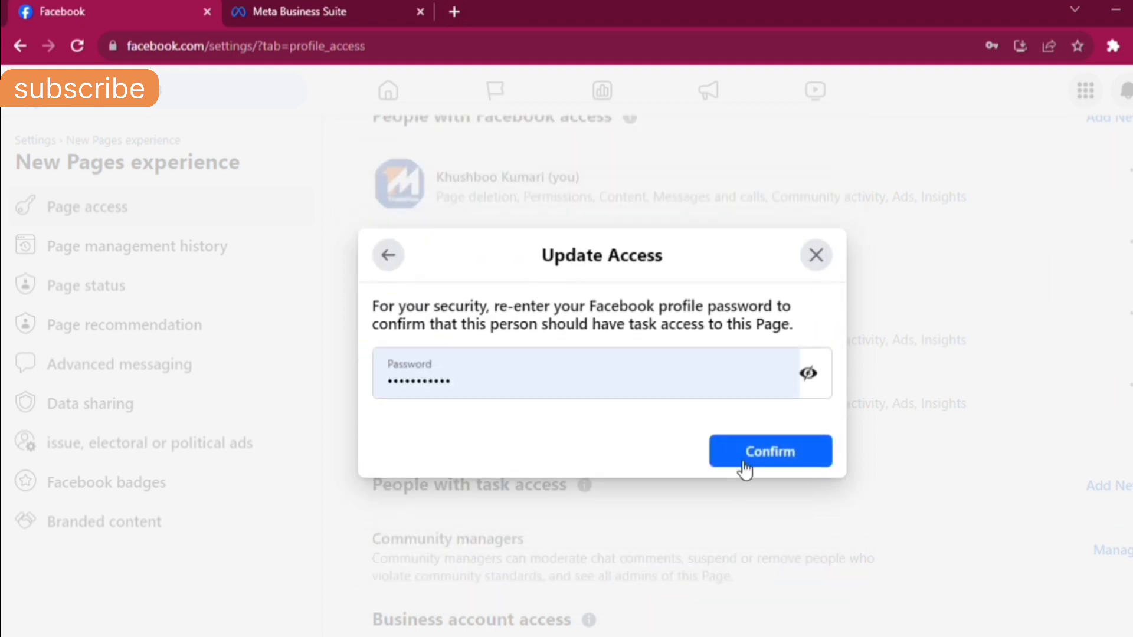
left_click(776, 459)
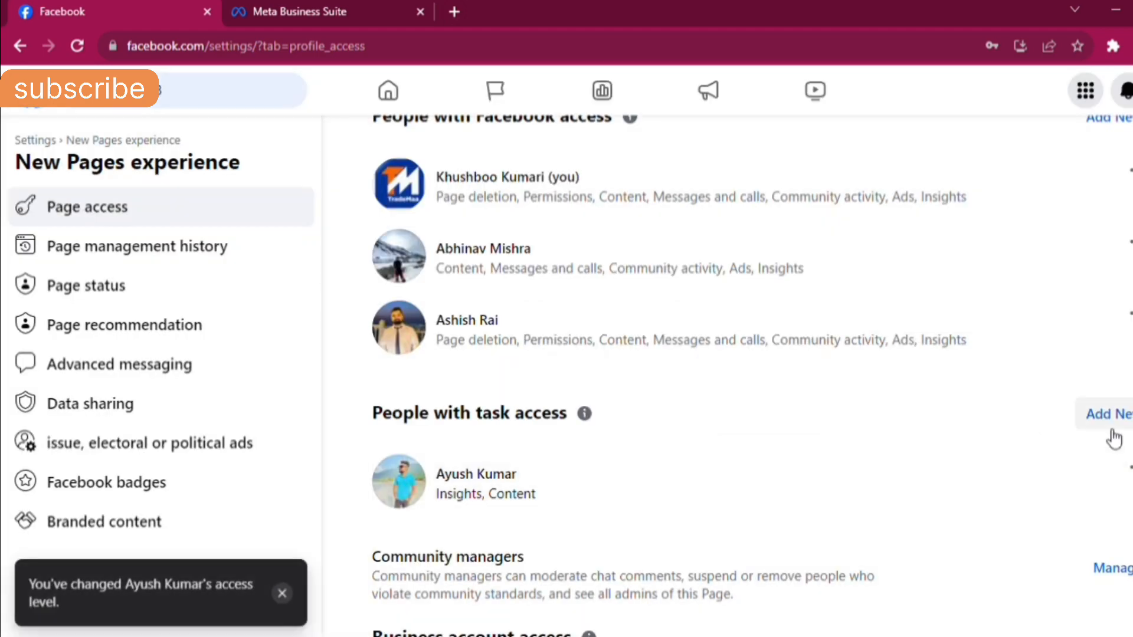
Step: Remove the task access of the person listed under People with task access and confirm the removal
left_click(1125, 466)
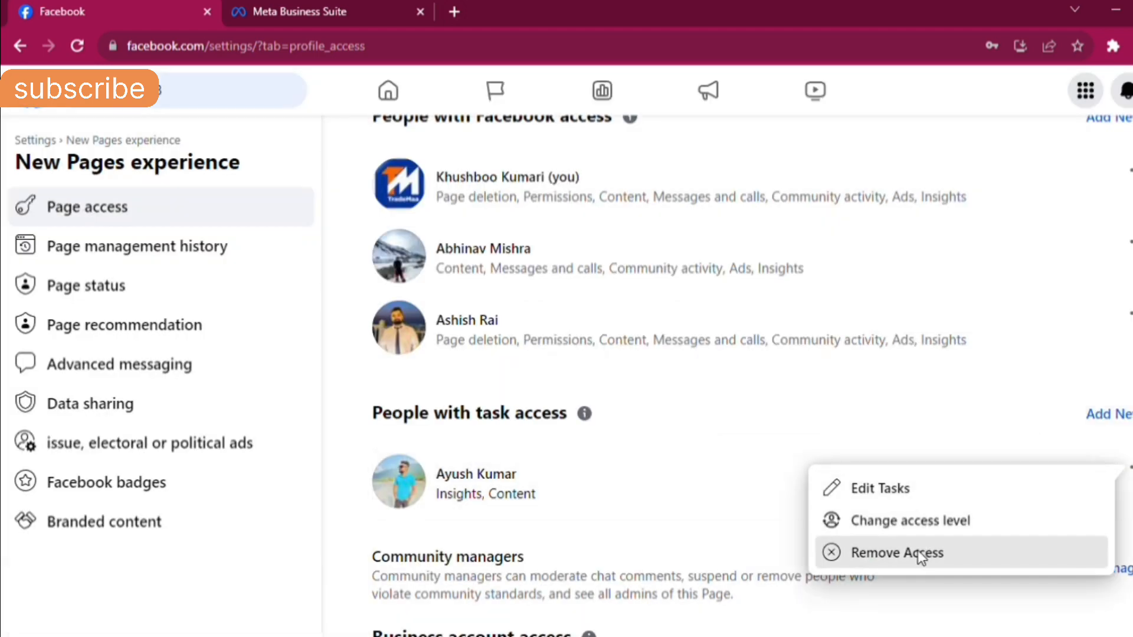
left_click(921, 551)
left_click(760, 466)
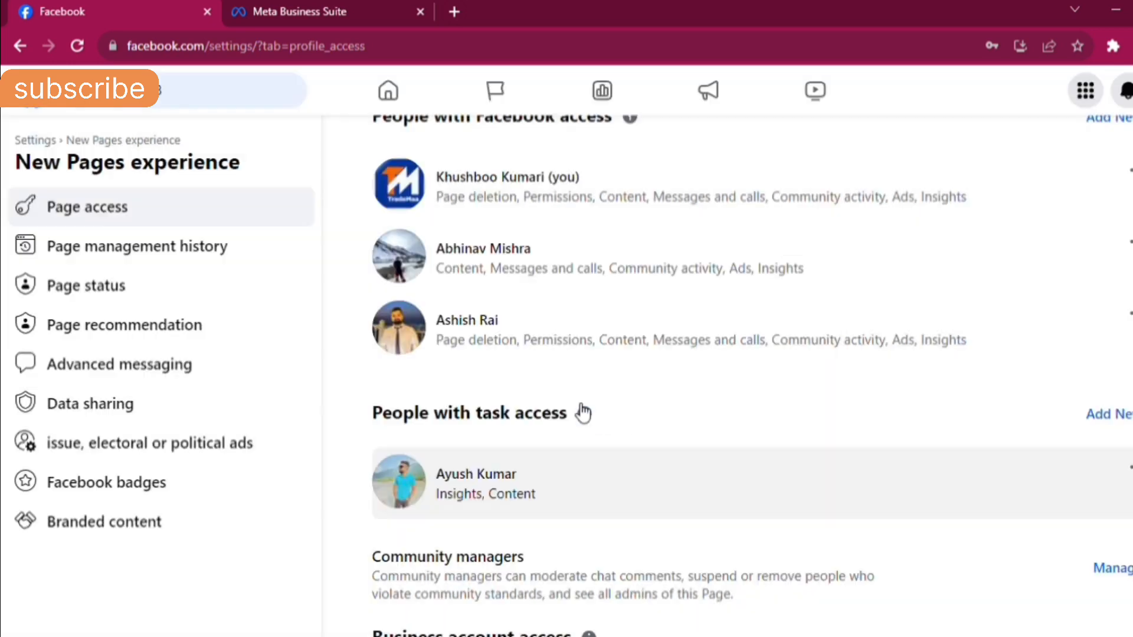
scroll(652, 392, "up", 2)
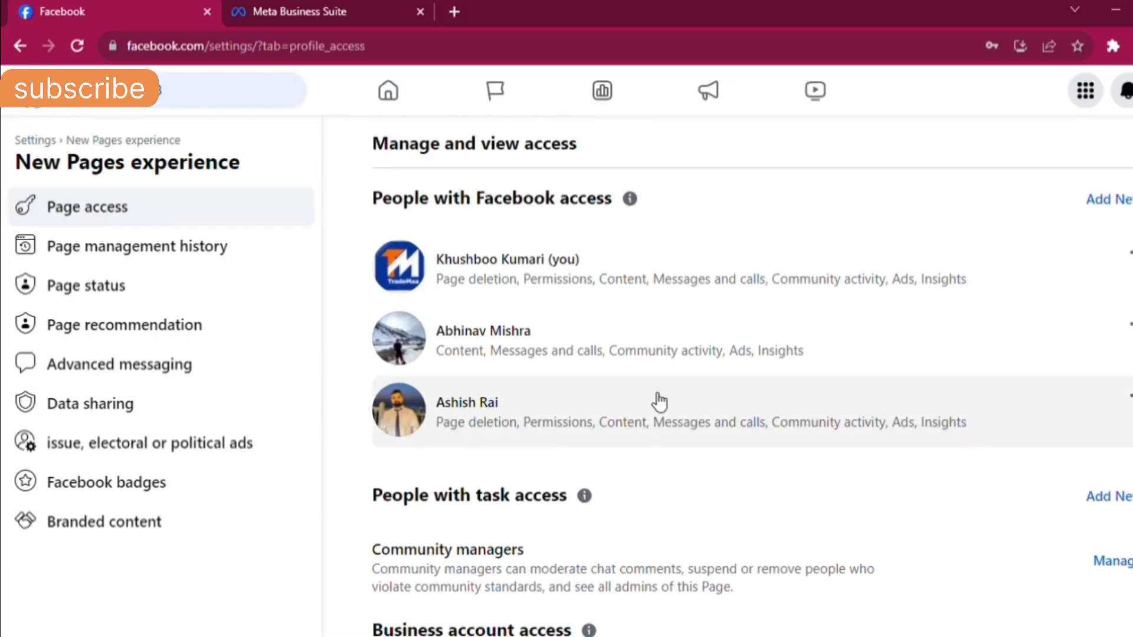
Step: Review the remaining Page access sections and the Page status, then return to the general Page settings
scroll(660, 402, "down", 2)
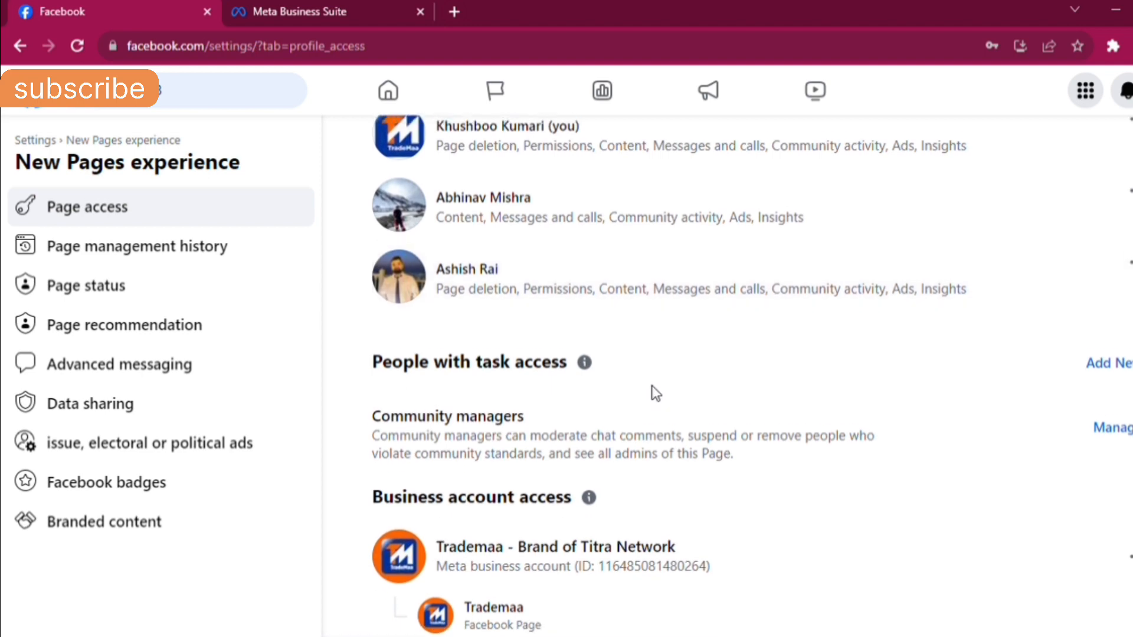
scroll(654, 394, "up", 2)
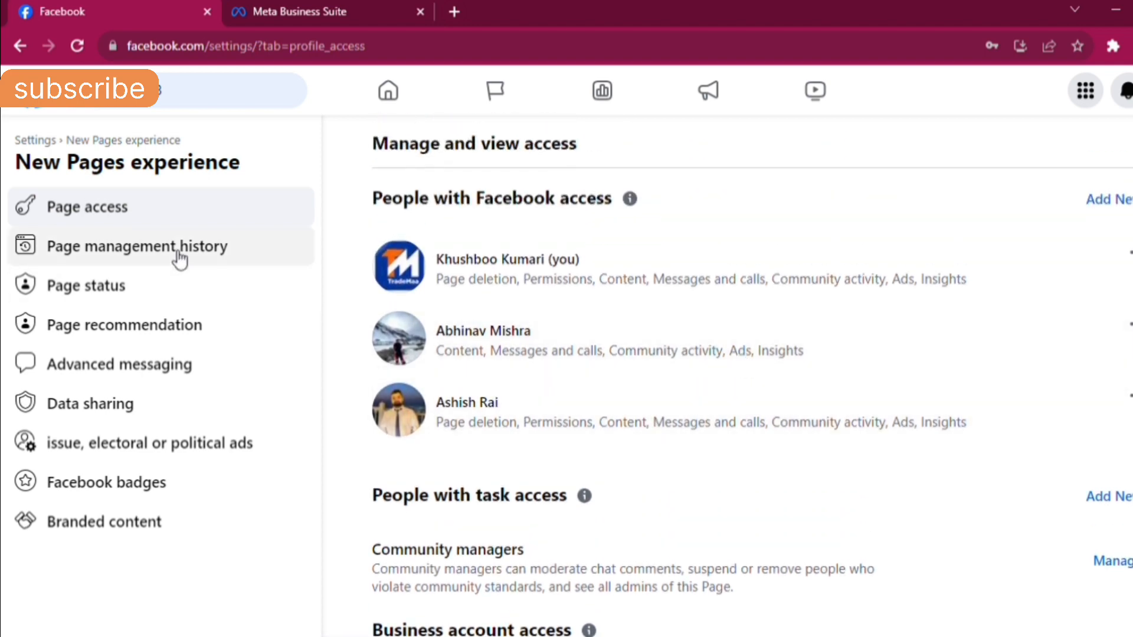
left_click(126, 287)
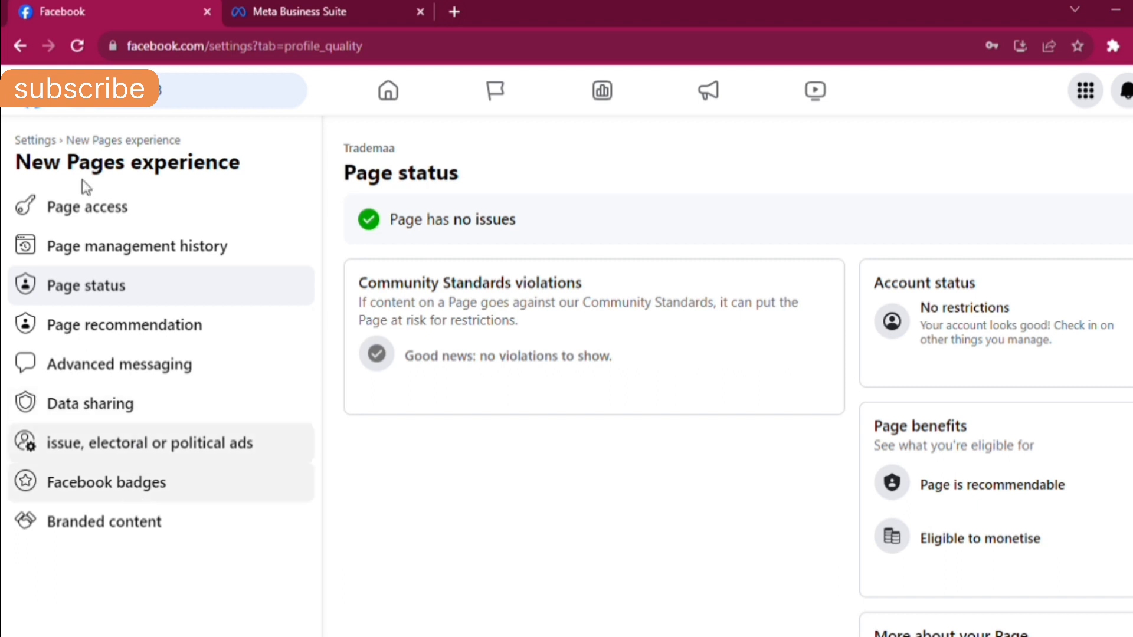
left_click(57, 147)
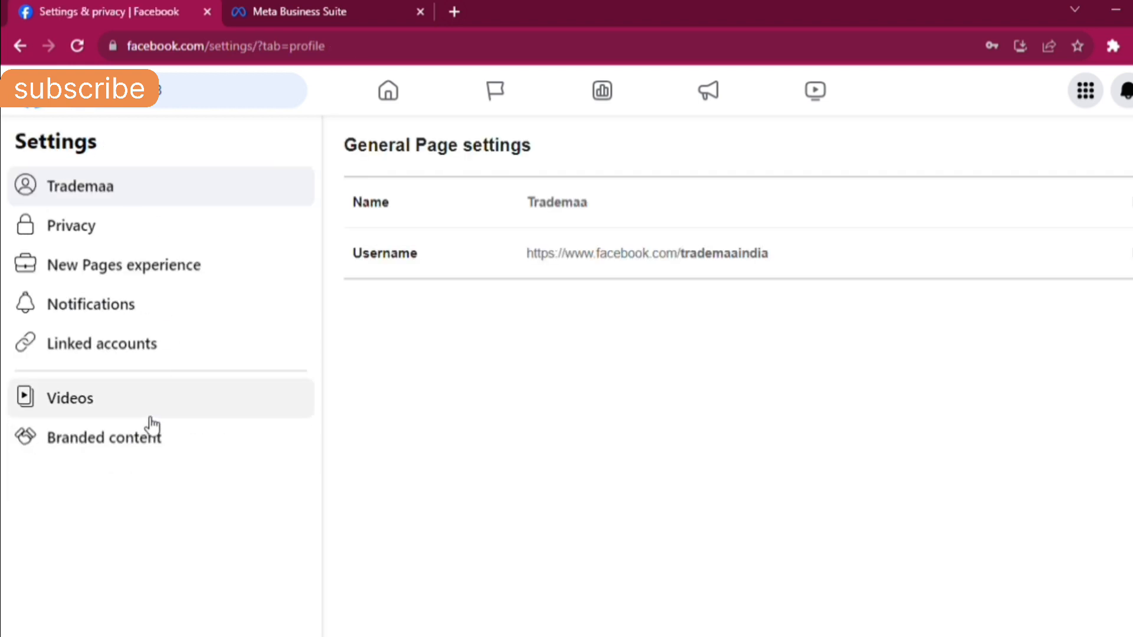
Step: Open the linked accounts settings, review the Instagram connection and open the WhatsApp section
left_click(109, 356)
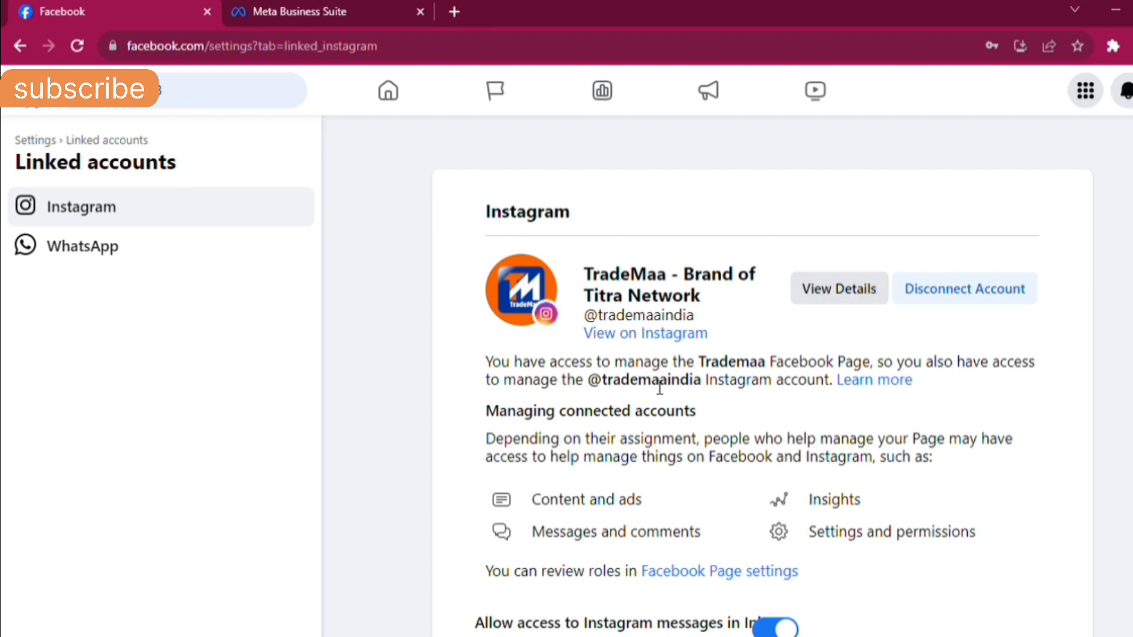
scroll(641, 552, "down", 1)
scroll(643, 557, "down", 3)
scroll(643, 557, "up", 3)
left_click(137, 268)
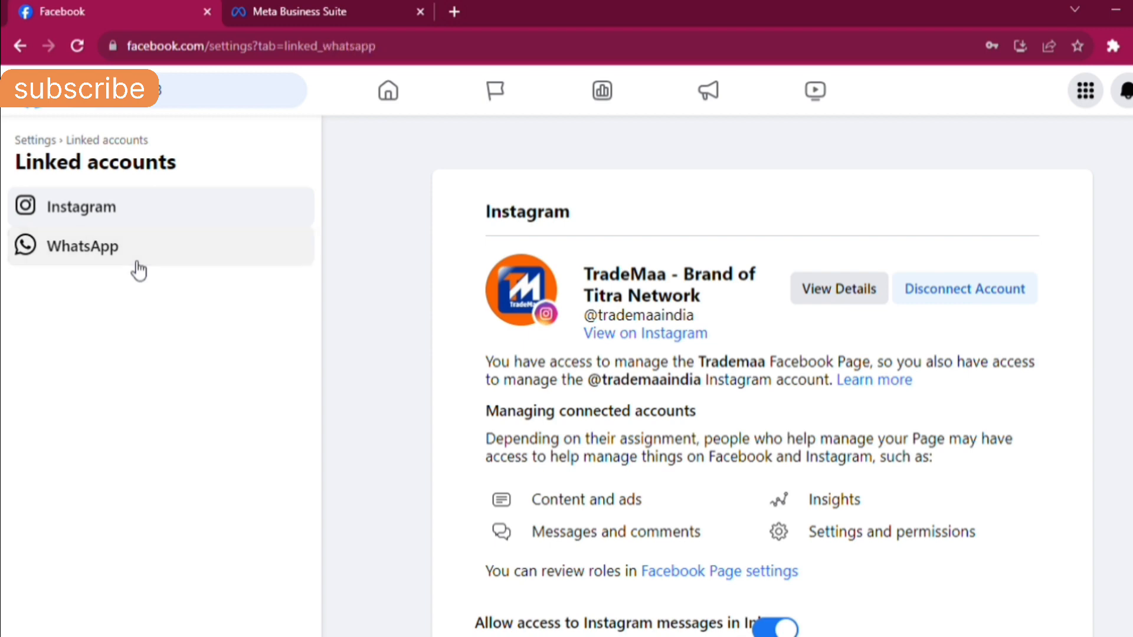
Step: Review the WhatsApp action button and multiple-number connection settings, and return to the general Page settings
scroll(569, 403, "down", 5)
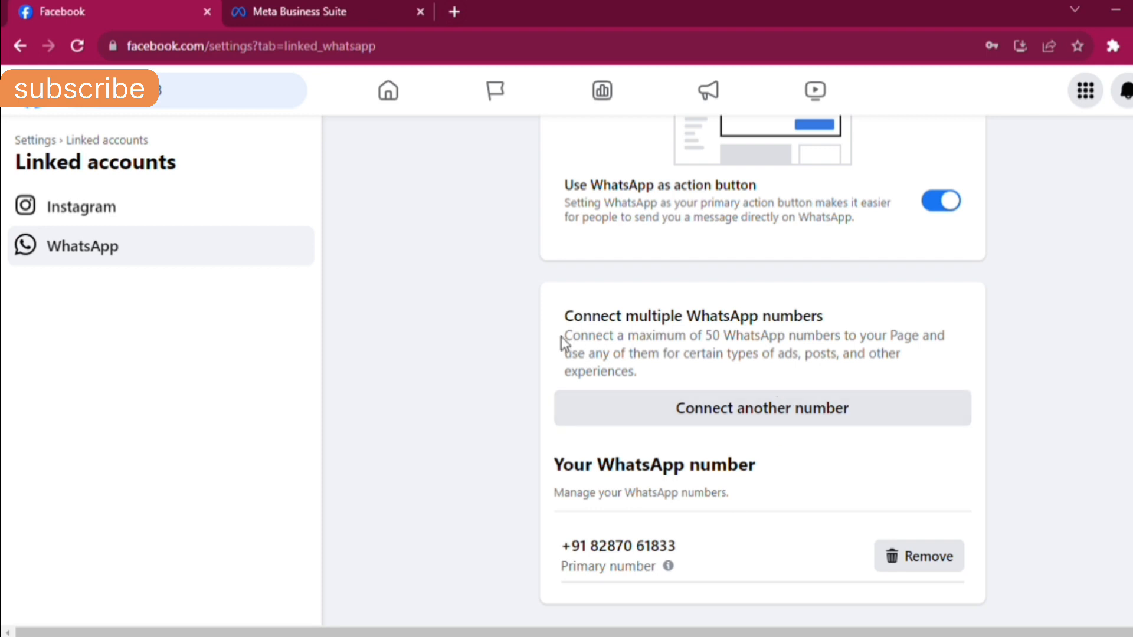
left_click_drag(635, 371, 562, 337)
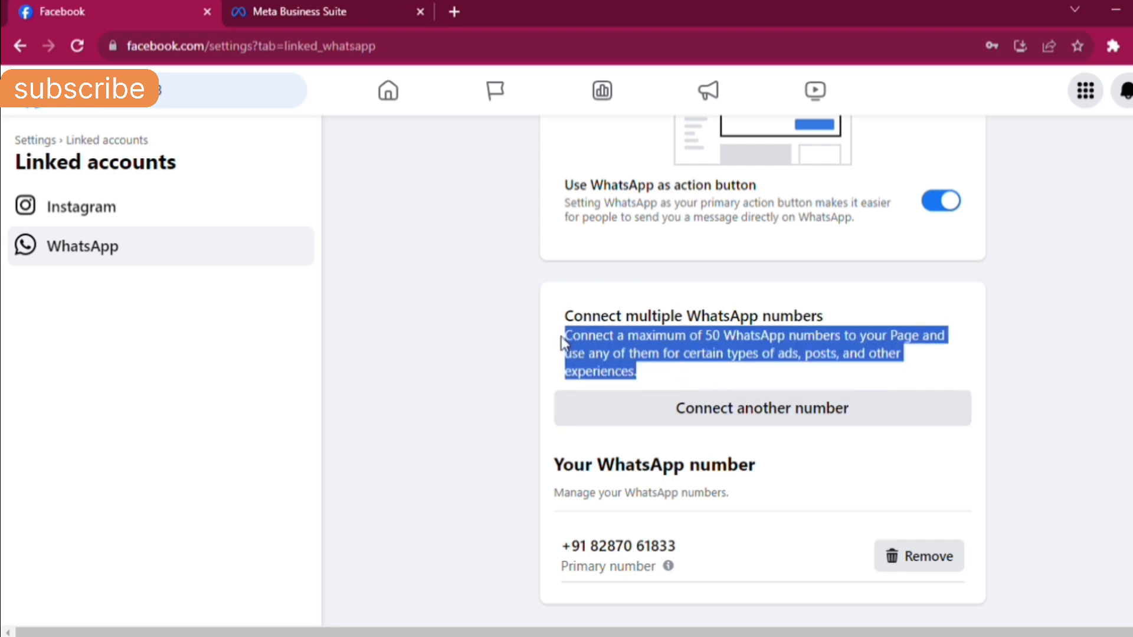
left_click_drag(694, 348, 853, 341)
left_click(714, 352)
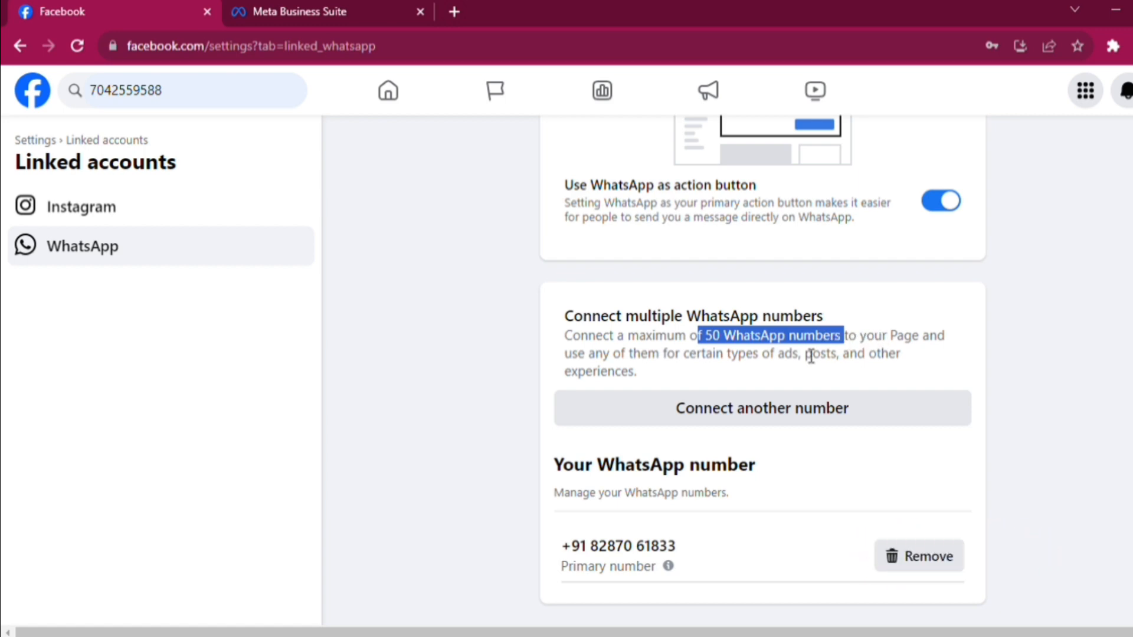
scroll(812, 356, "up", 3)
scroll(805, 354, "up", 1)
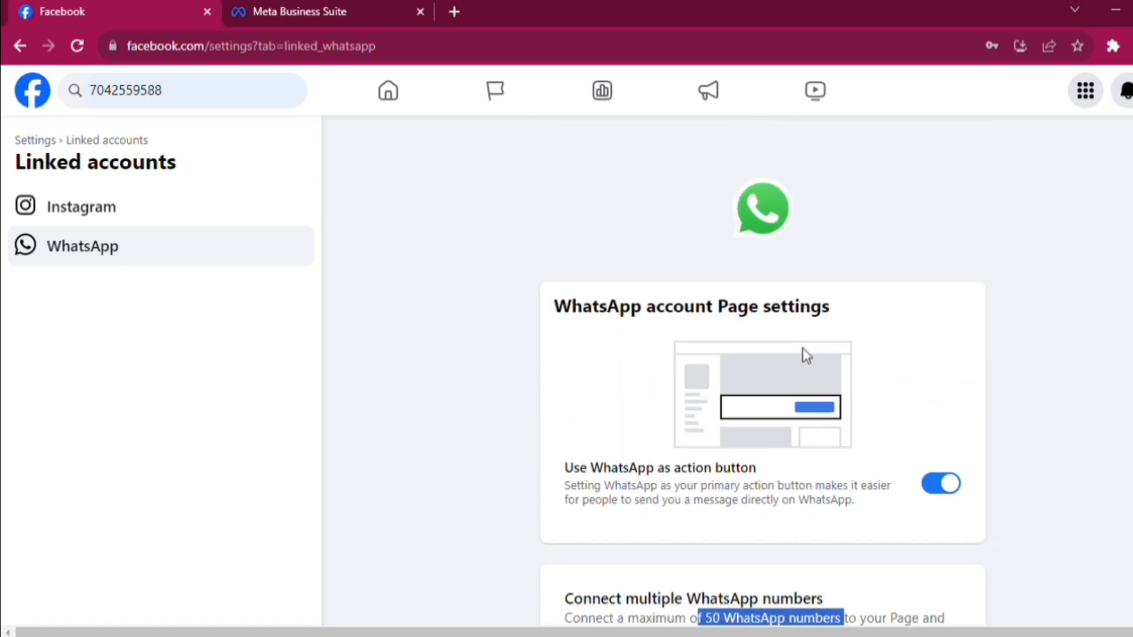
scroll(803, 350, "down", 2)
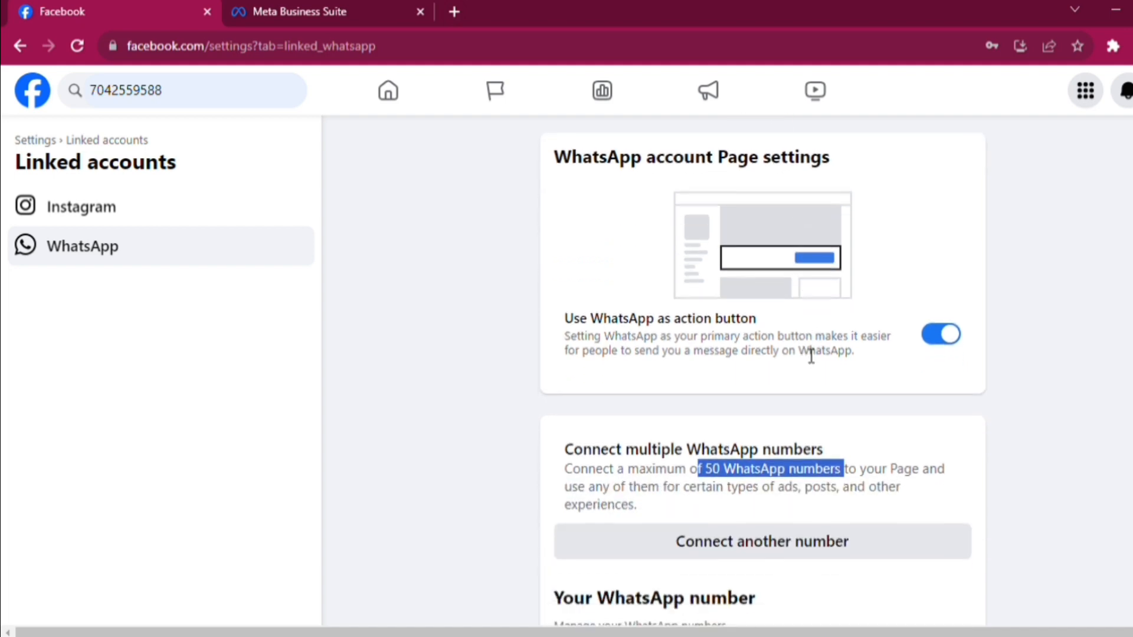
scroll(812, 356, "up", 2)
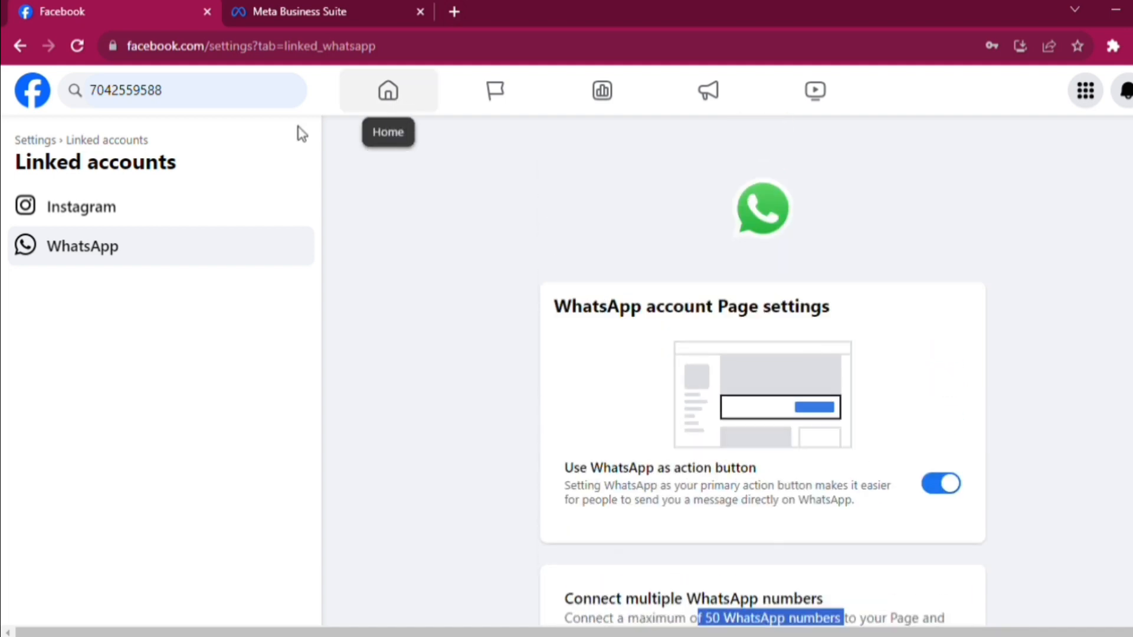
left_click(35, 141)
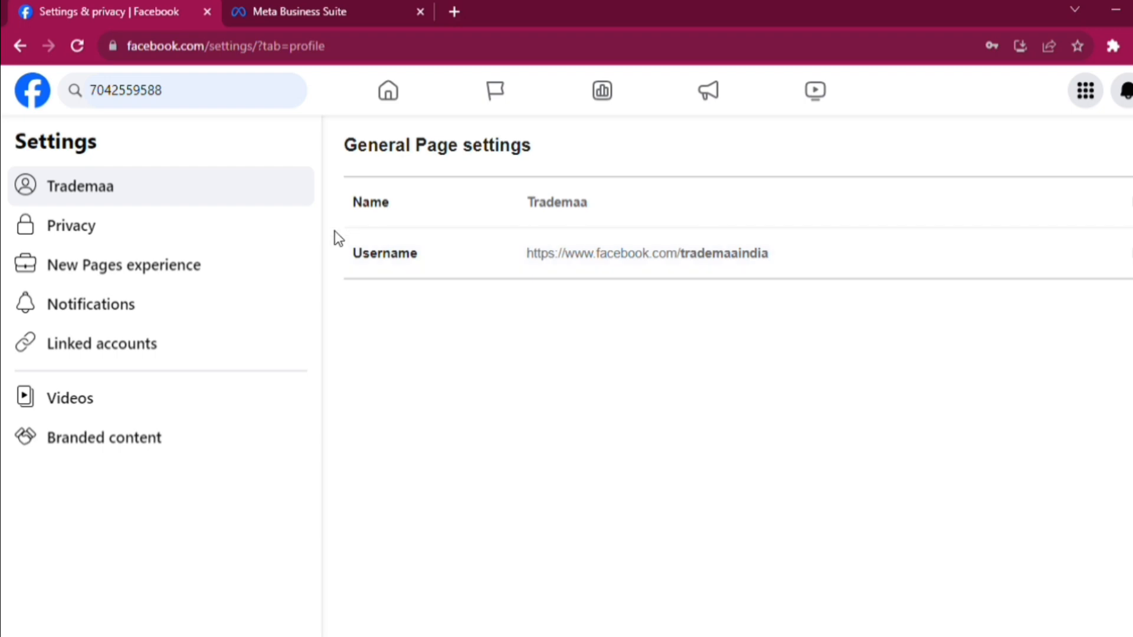
Step: Open the Trademaa Page from the home feed and look through its intro, featured posts and management tools
left_click(389, 94)
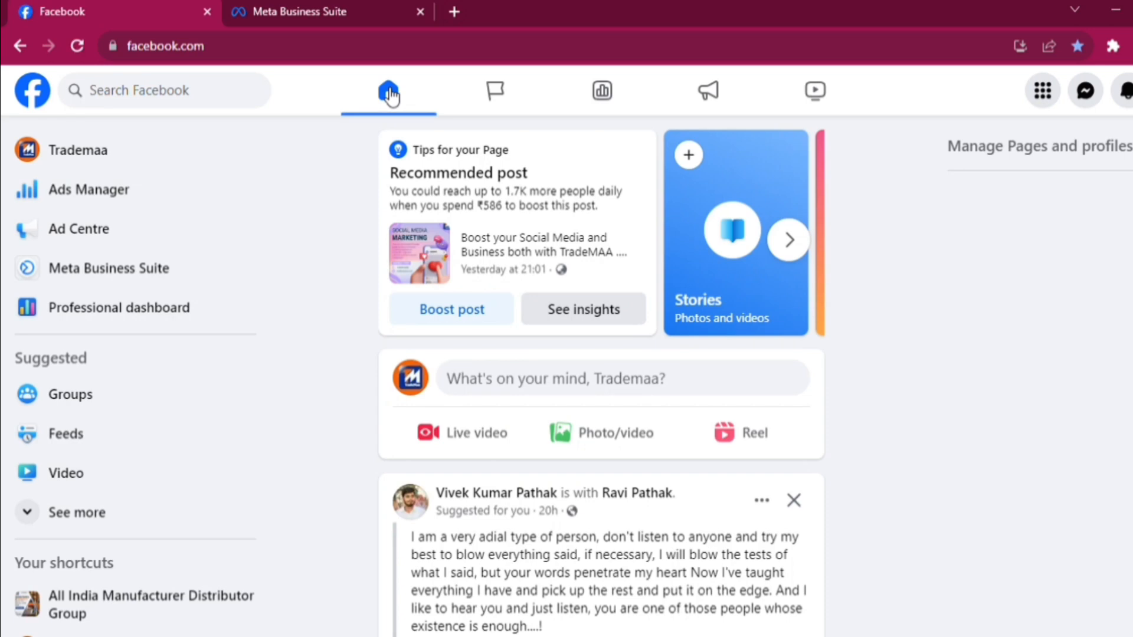
left_click(98, 155)
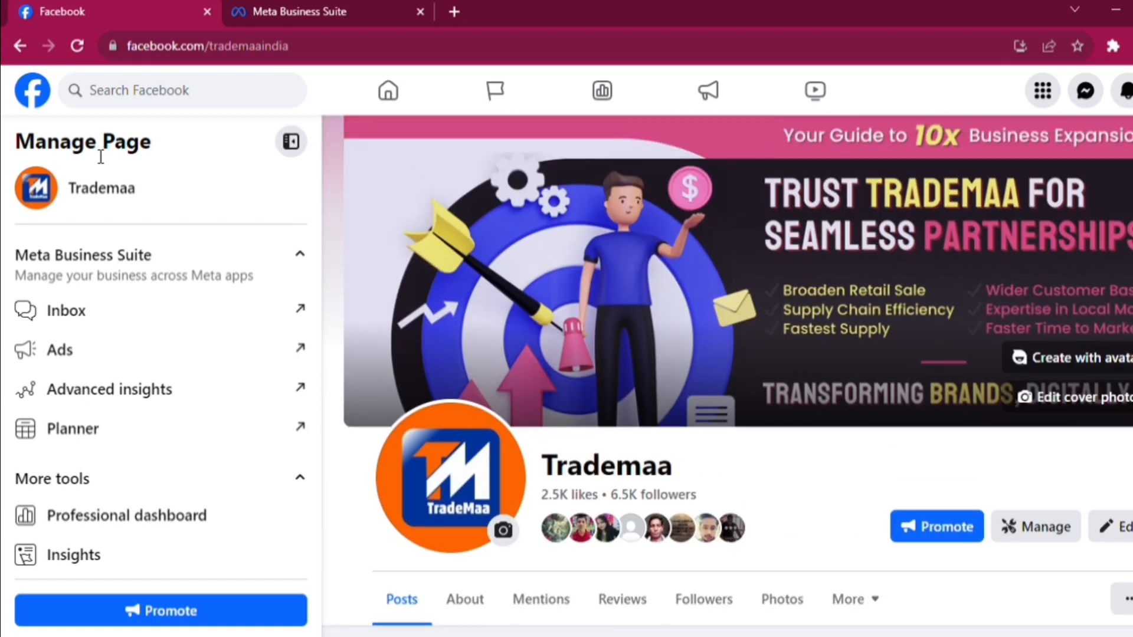
scroll(570, 542, "down", 2)
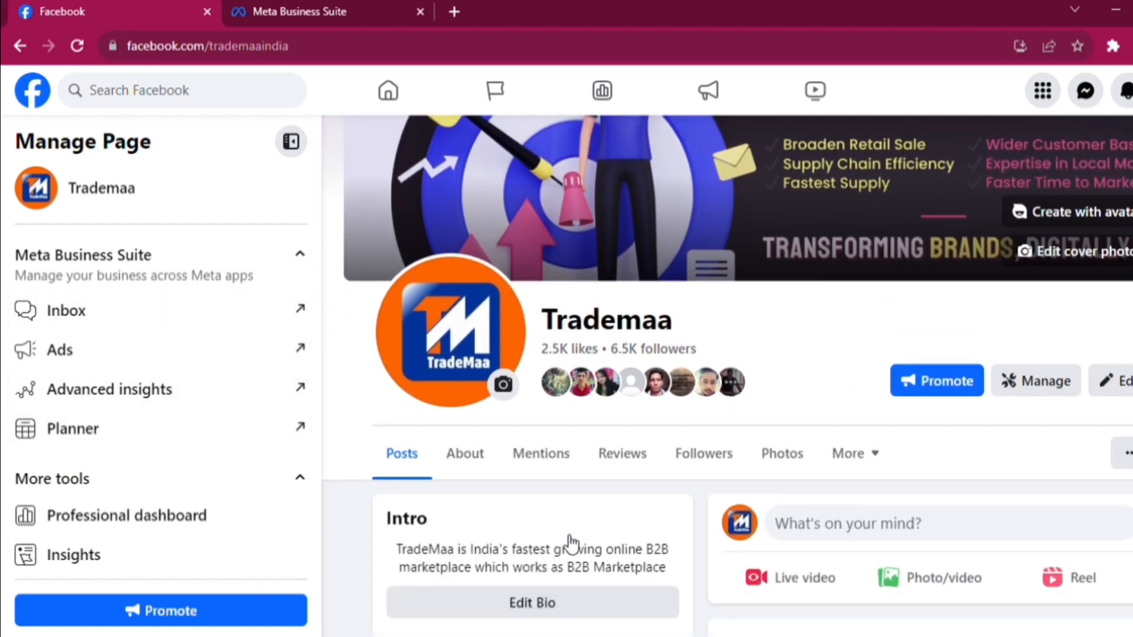
scroll(569, 542, "down", 2)
scroll(568, 540, "down", 5)
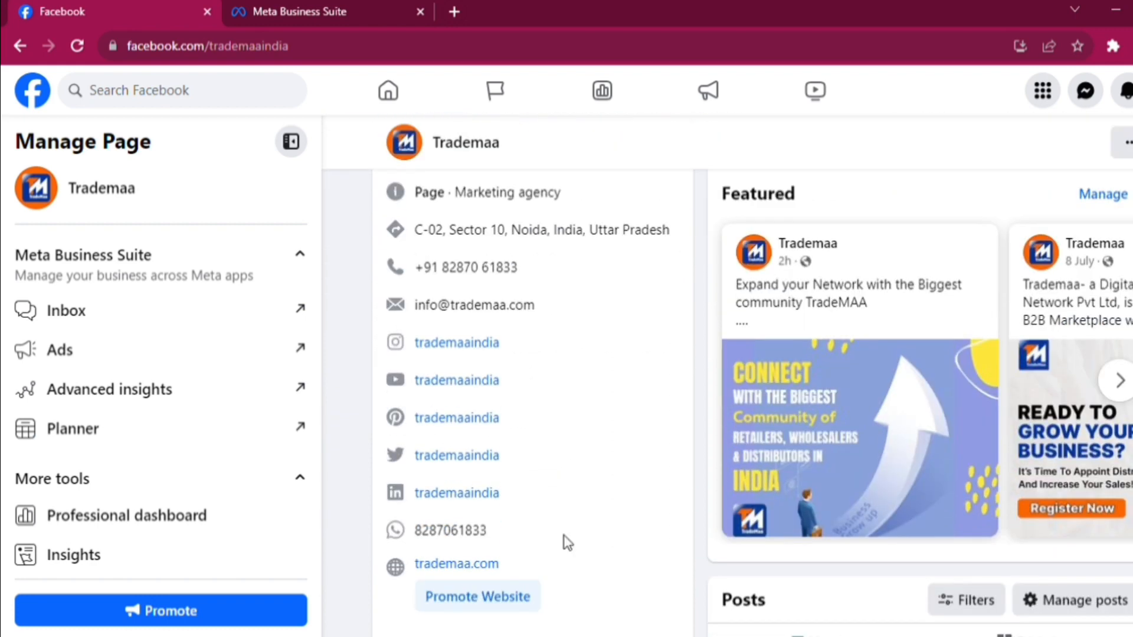
scroll(567, 540, "down", 5)
scroll(564, 534, "up", 7)
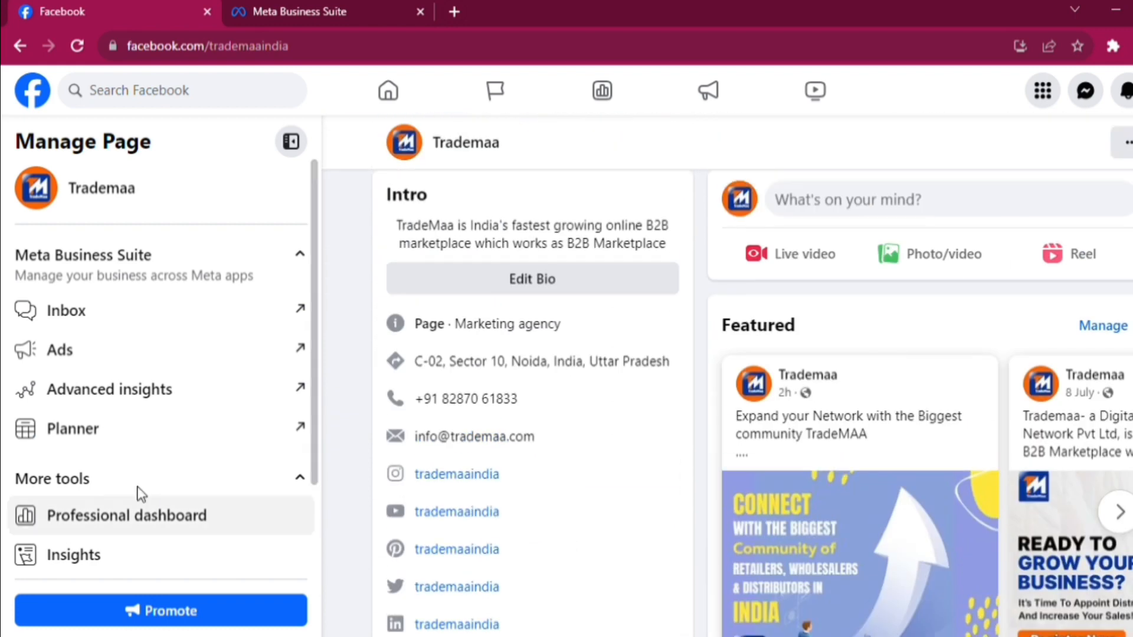
scroll(127, 480, "down", 1)
scroll(127, 480, "down", 2)
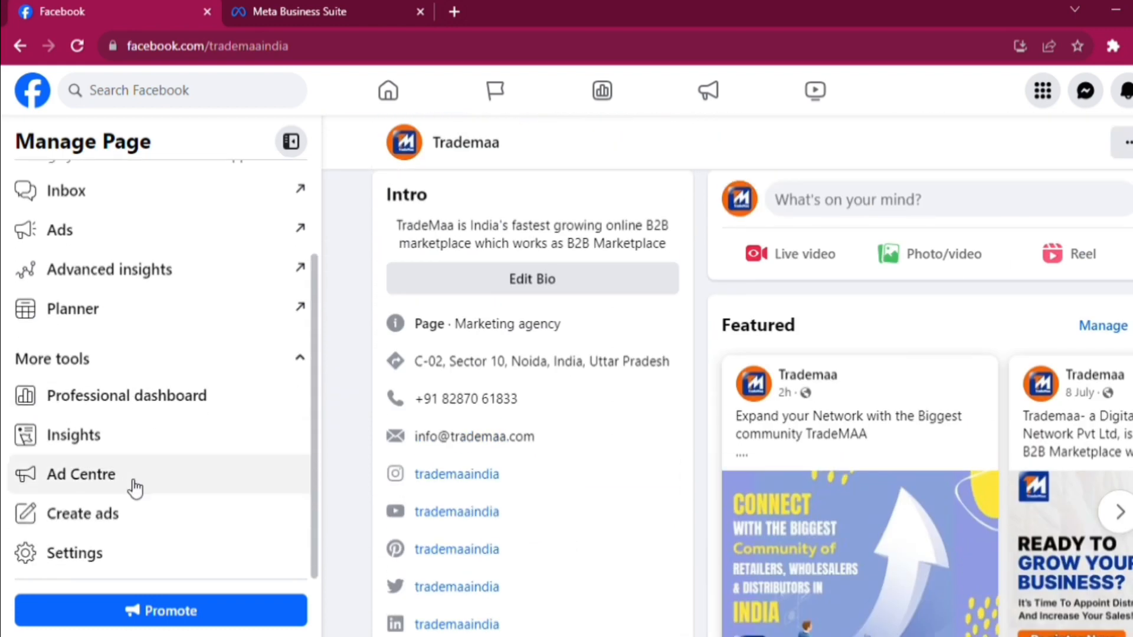
Step: Try the username trademaaglobal in the general Page settings and cancel the edit without saving
left_click(85, 556)
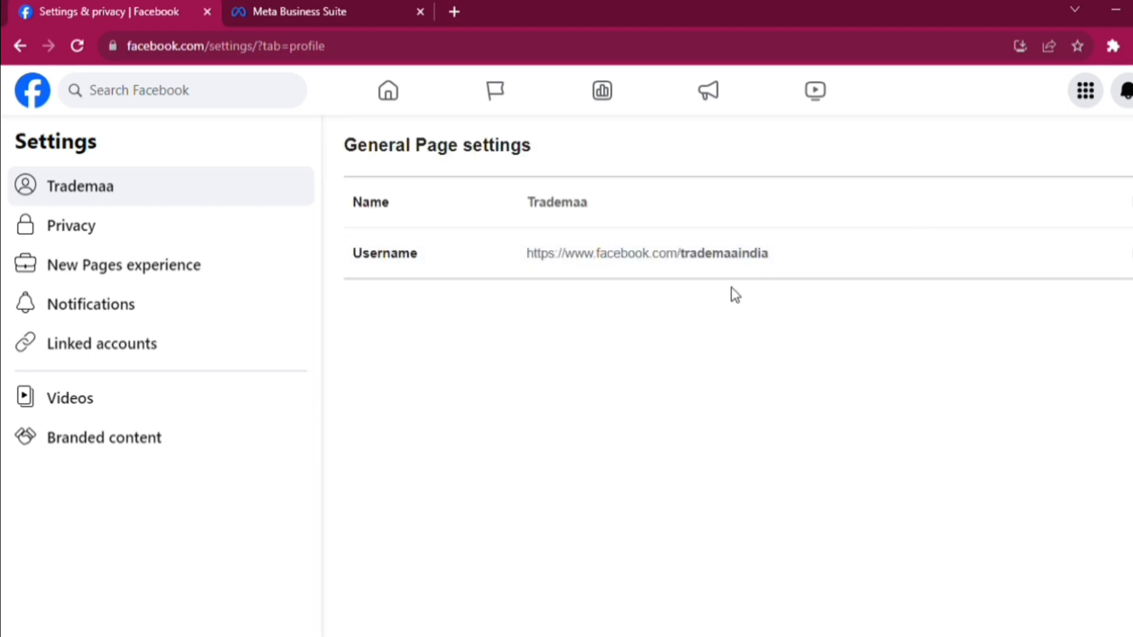
left_click(1131, 254)
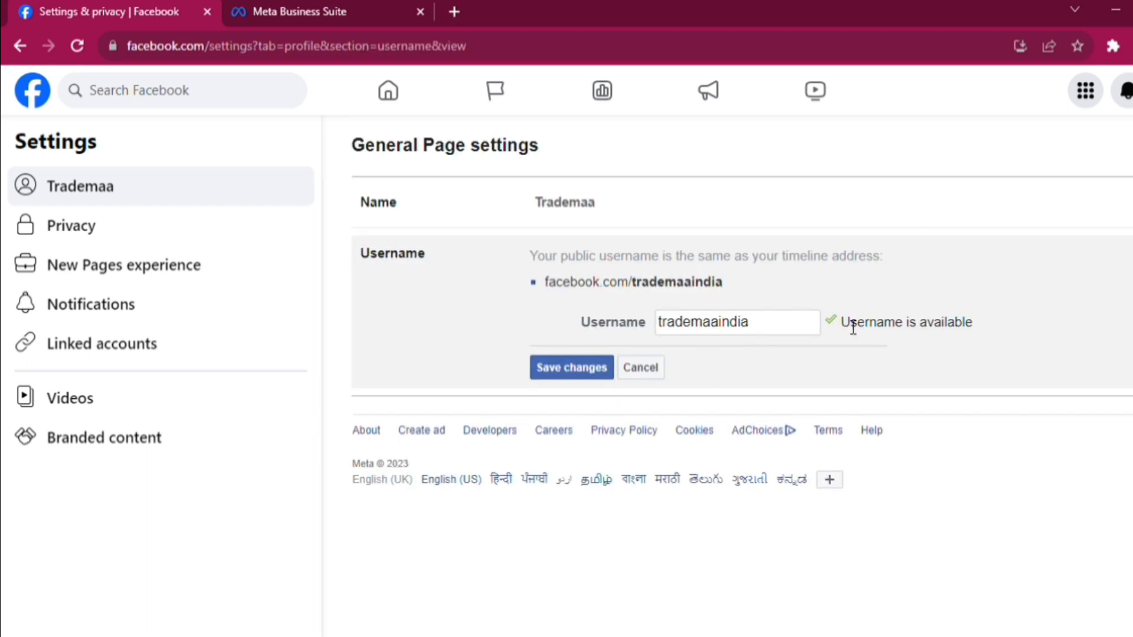
left_click(794, 335)
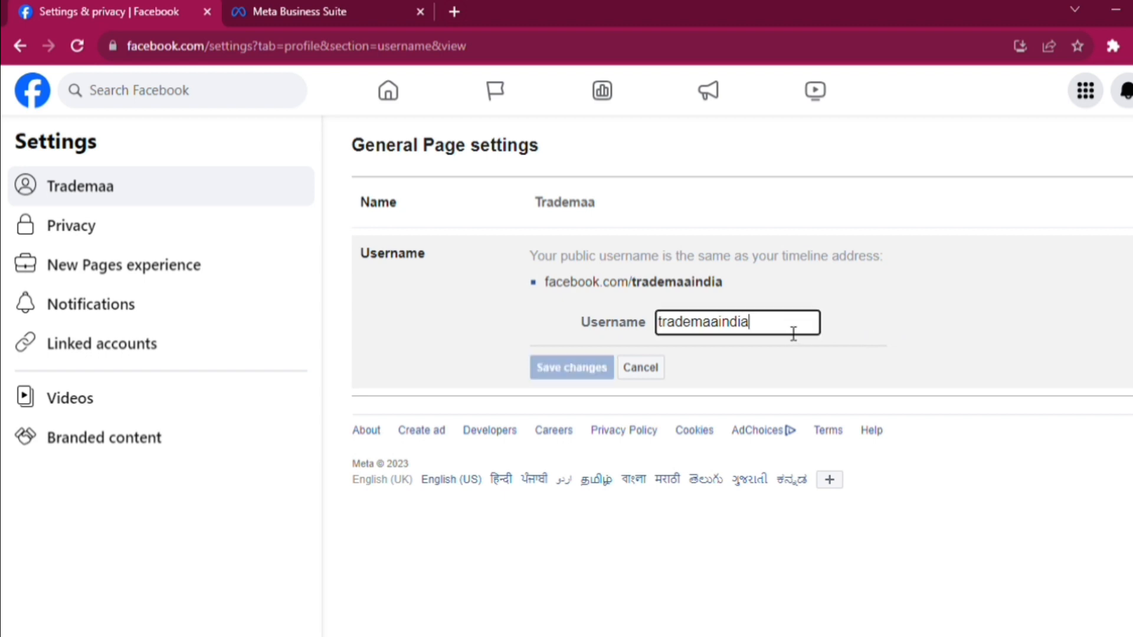
key("BackSpace")
key("BackSpace")
key("BackSpace")
key("BackSpace")
key("BackSpace")
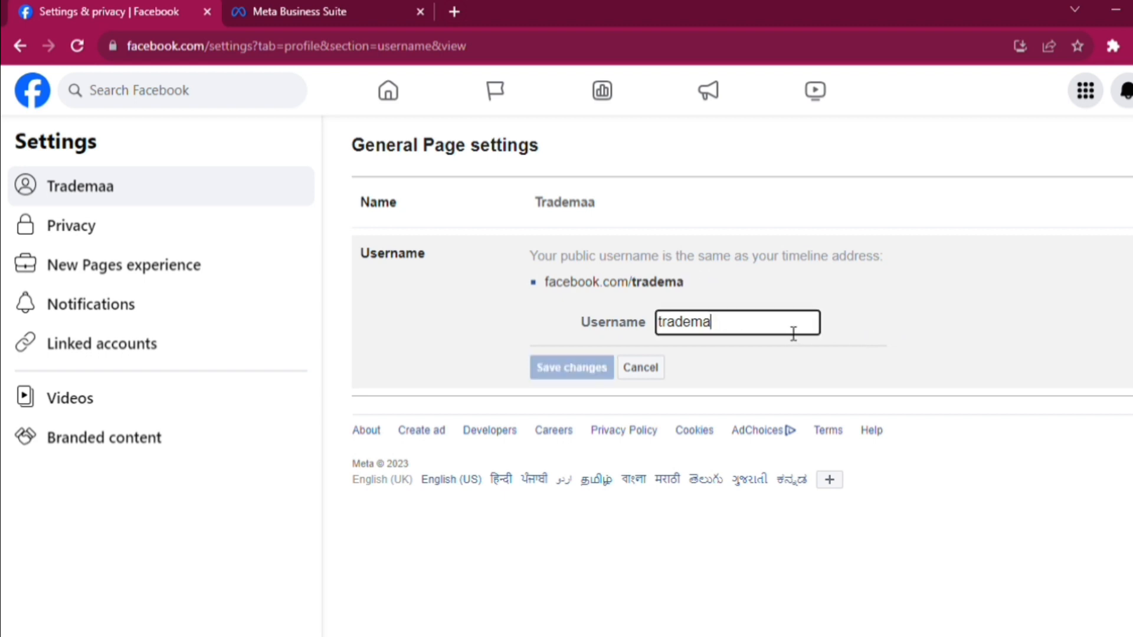
type("aglobal")
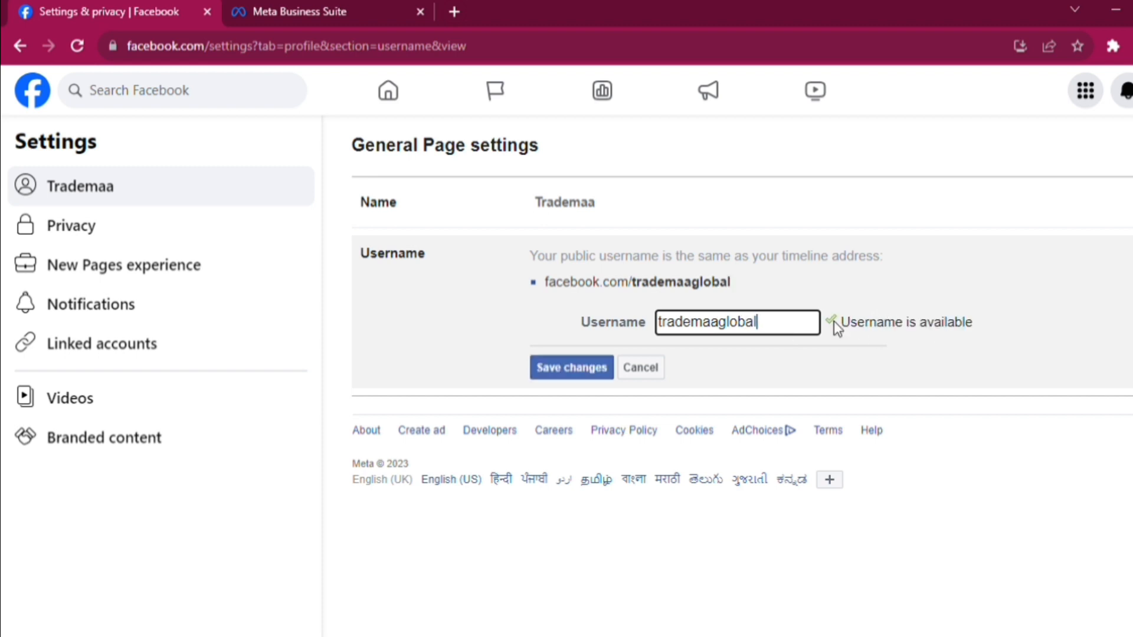
left_click(642, 371)
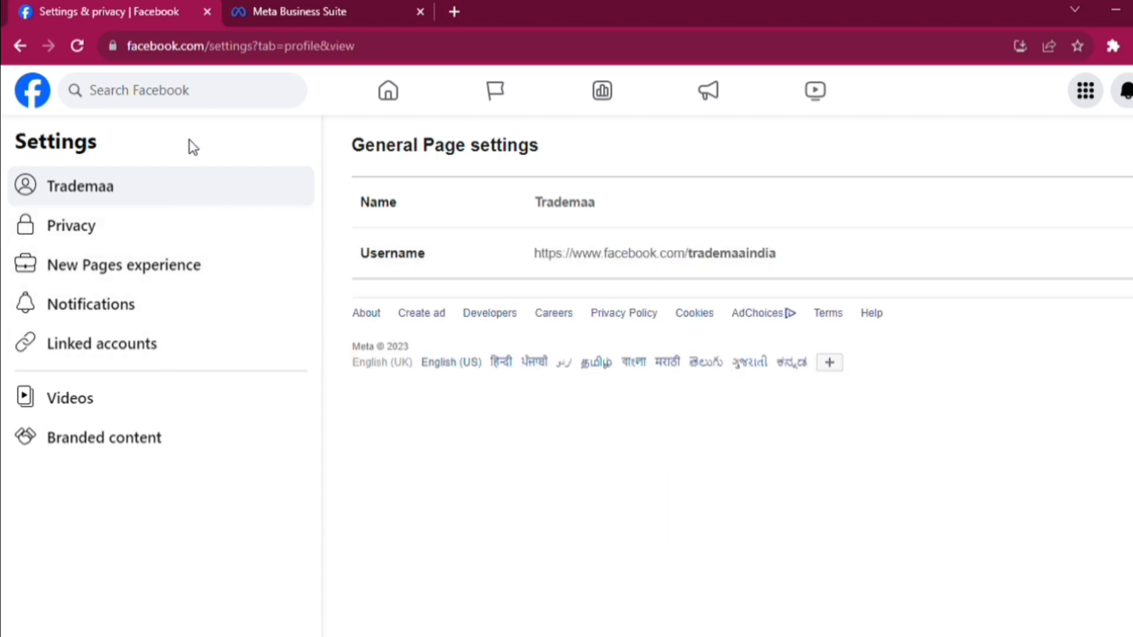
Step: Return from the Page settings to the home feed
left_click(374, 104)
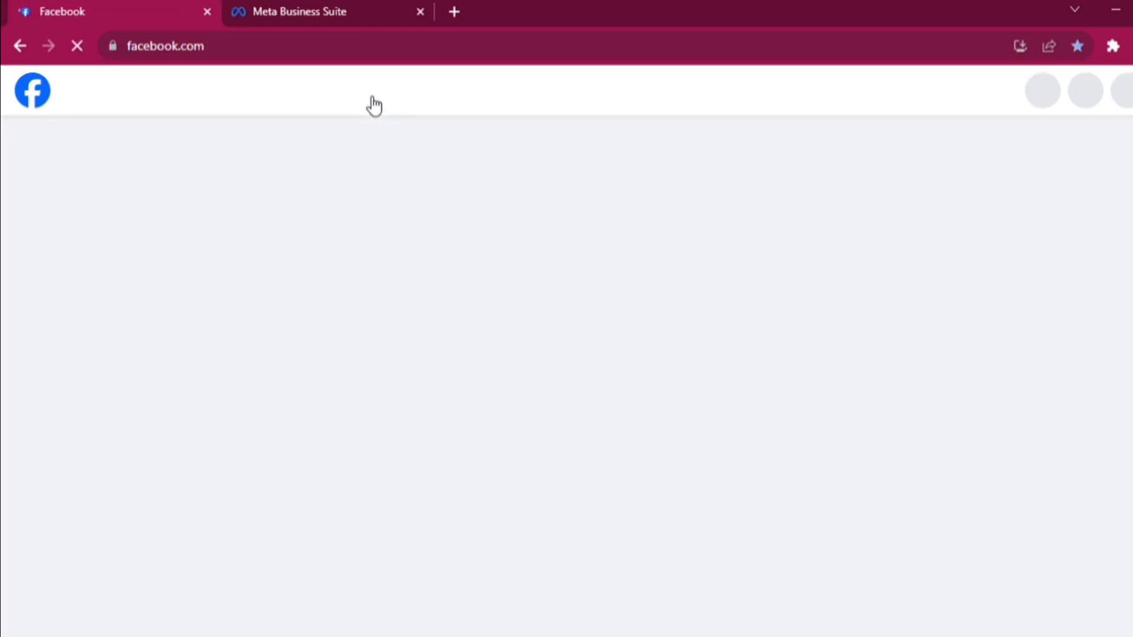